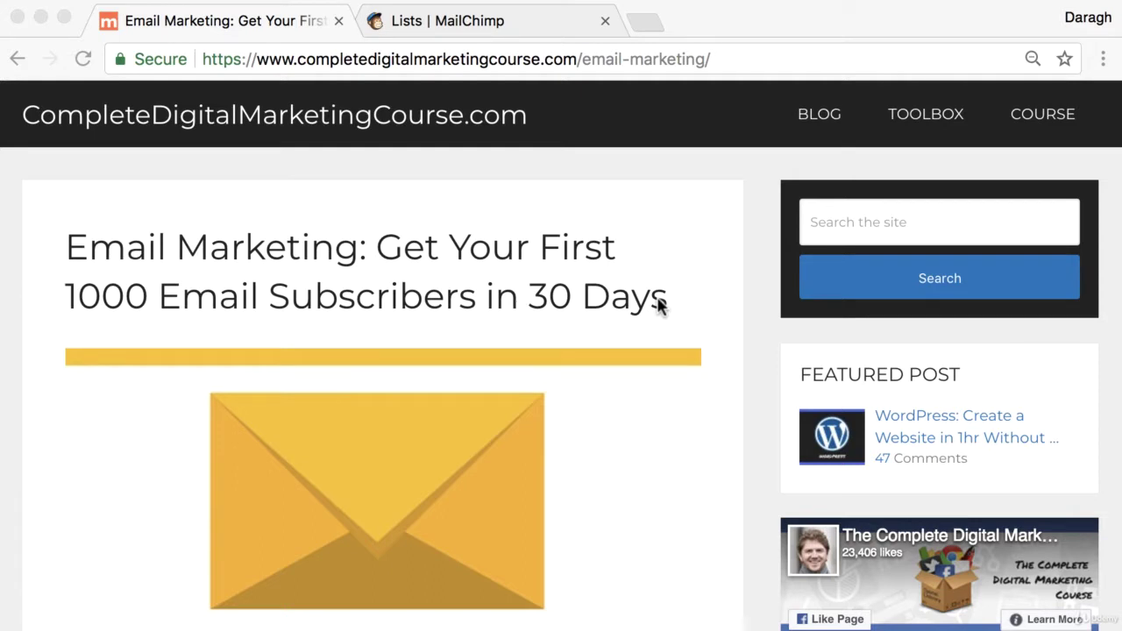
Go to the CompleteDigitalMarketingCourse.com list in MailChimp and bring up its Signup forms options.
{"action": "left_click", "coordinate": [501, 21]}
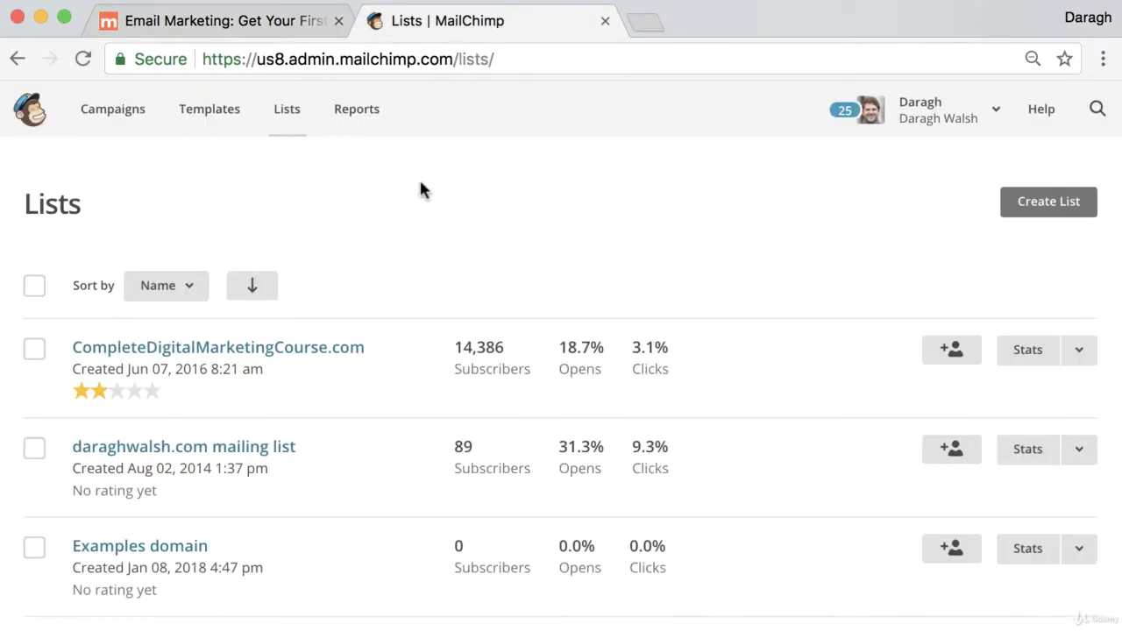
{"action": "left_click", "coordinate": [336, 355]}
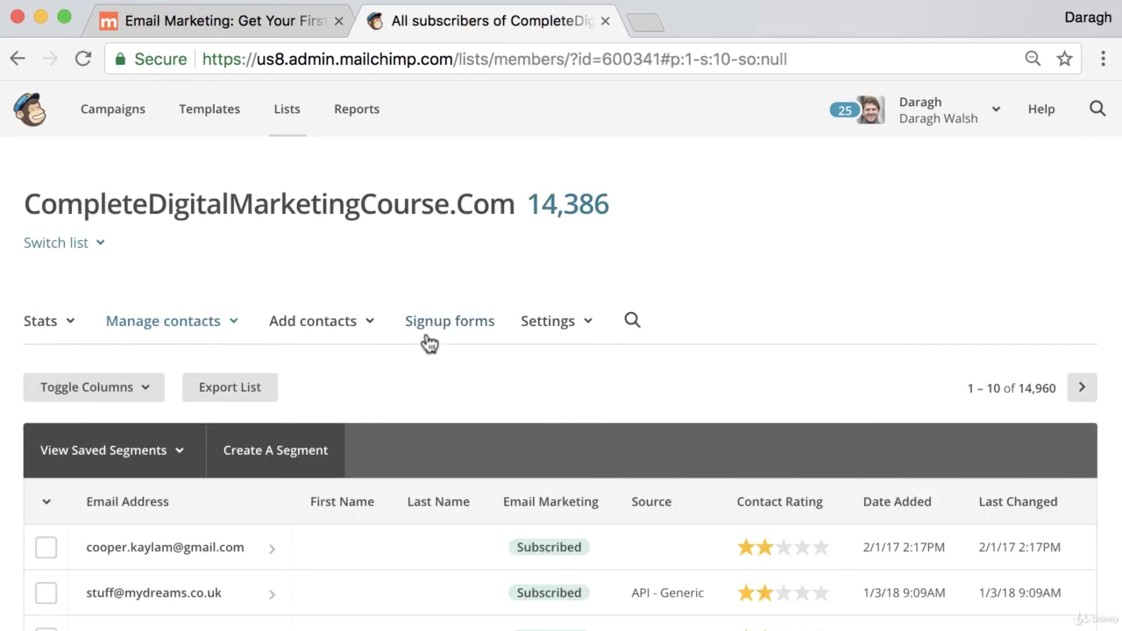
{"action": "left_click", "coordinate": [452, 331]}
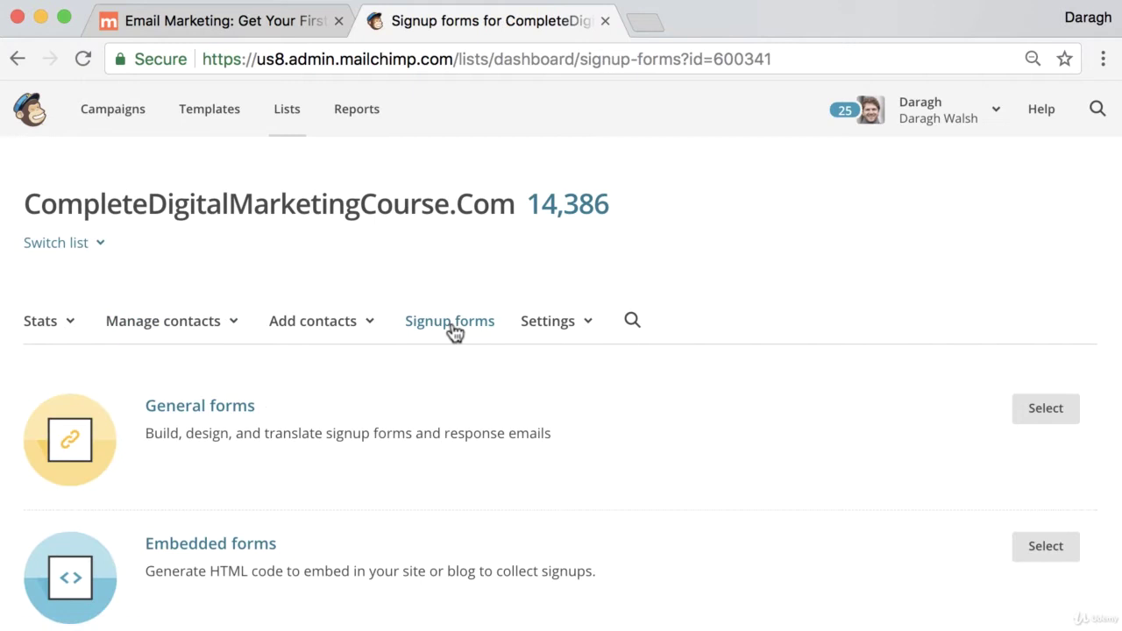
{"action": "scroll", "coordinate": [480, 340], "scroll_direction": "down", "scroll_amount": 3}
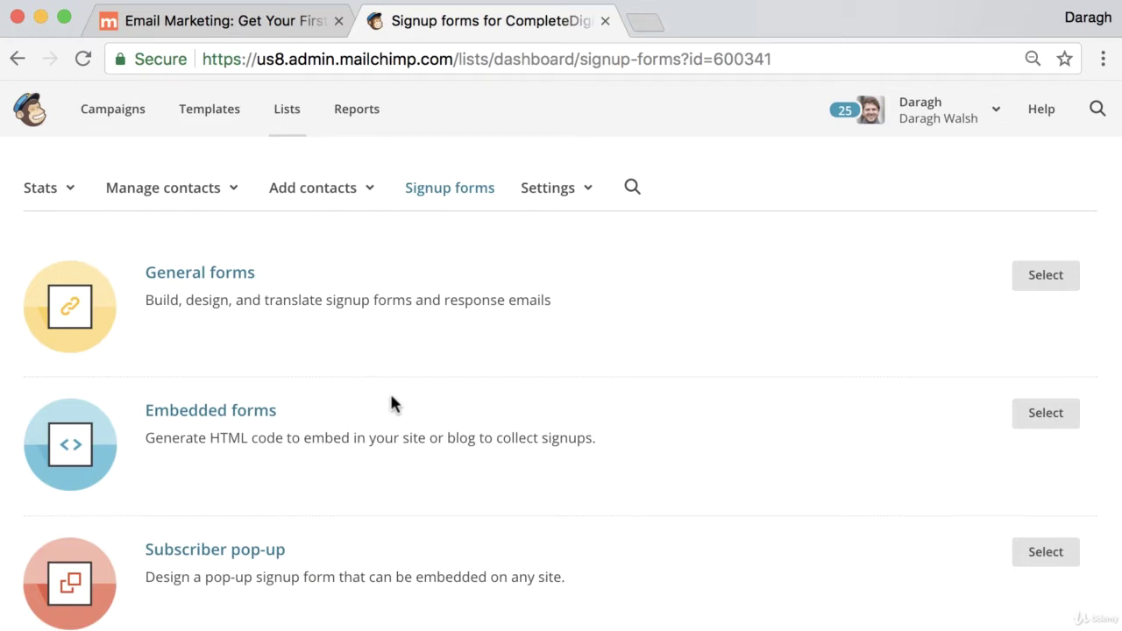
Open the Embedded forms Classic generator and keep Show all fields selected after trying required-only.
{"action": "left_click", "coordinate": [219, 424]}
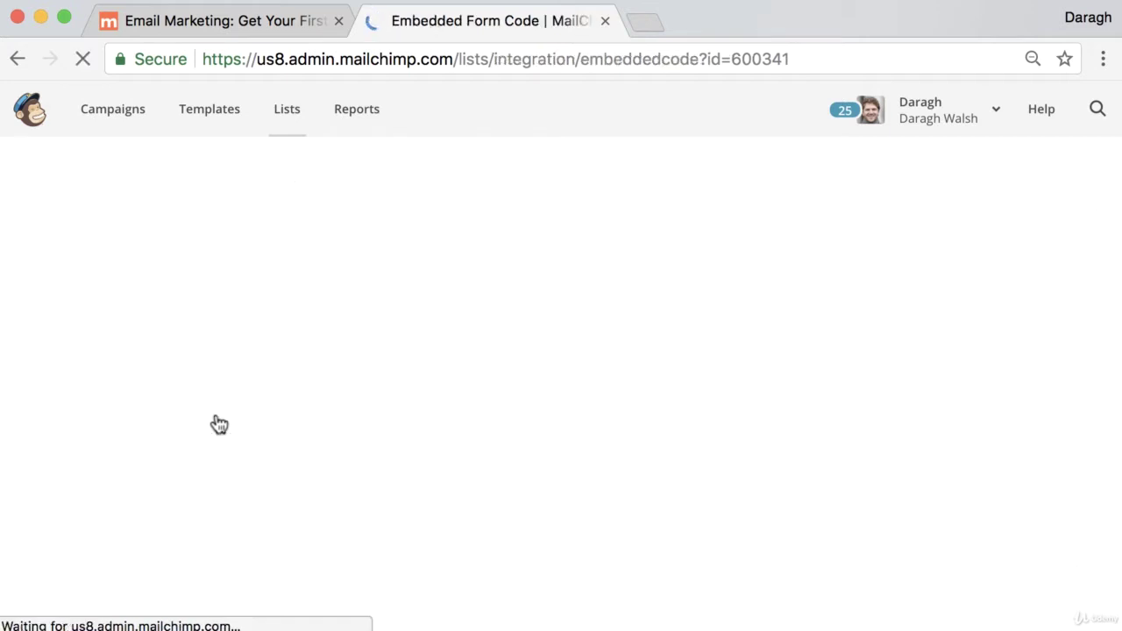
{"action": "scroll", "coordinate": [405, 419], "scroll_direction": "down", "scroll_amount": 5}
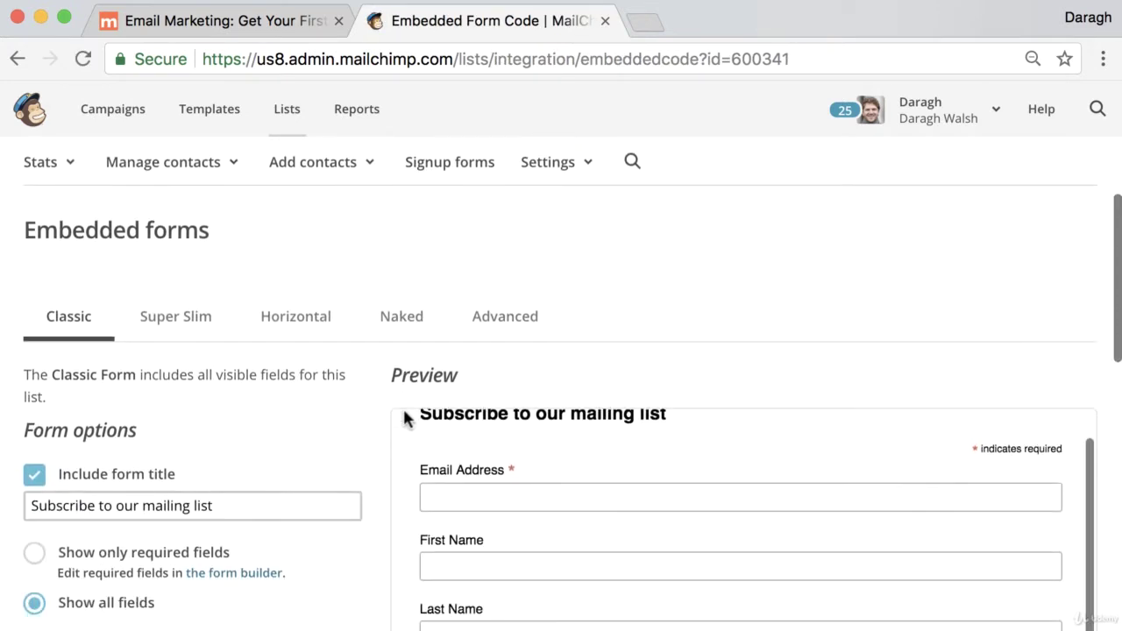
{"action": "scroll", "coordinate": [331, 410], "scroll_direction": "down", "scroll_amount": 5}
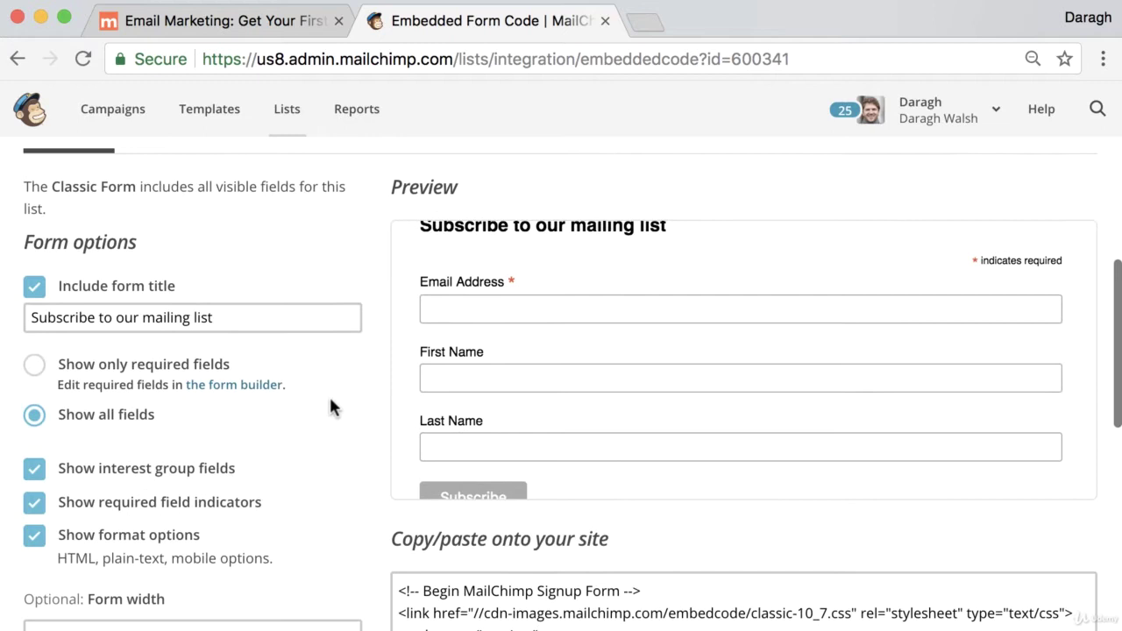
{"action": "scroll", "coordinate": [345, 408], "scroll_direction": "up", "scroll_amount": 4}
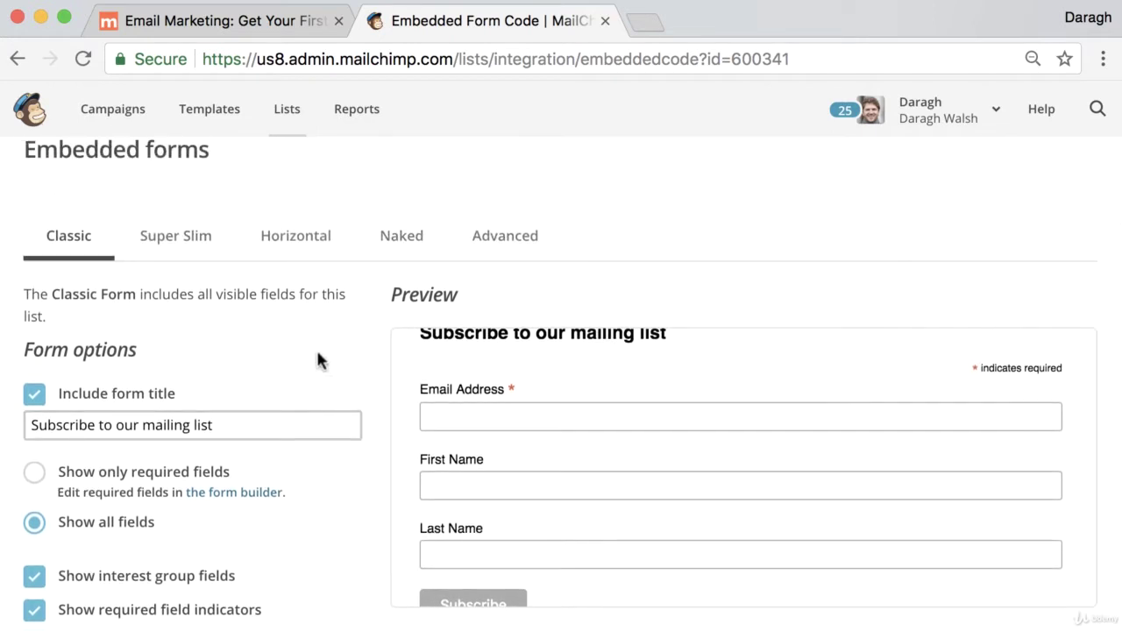
{"action": "left_click", "coordinate": [224, 424]}
{"action": "left_click_drag", "start_coordinate": [216, 425], "coordinate": [1, 425]}
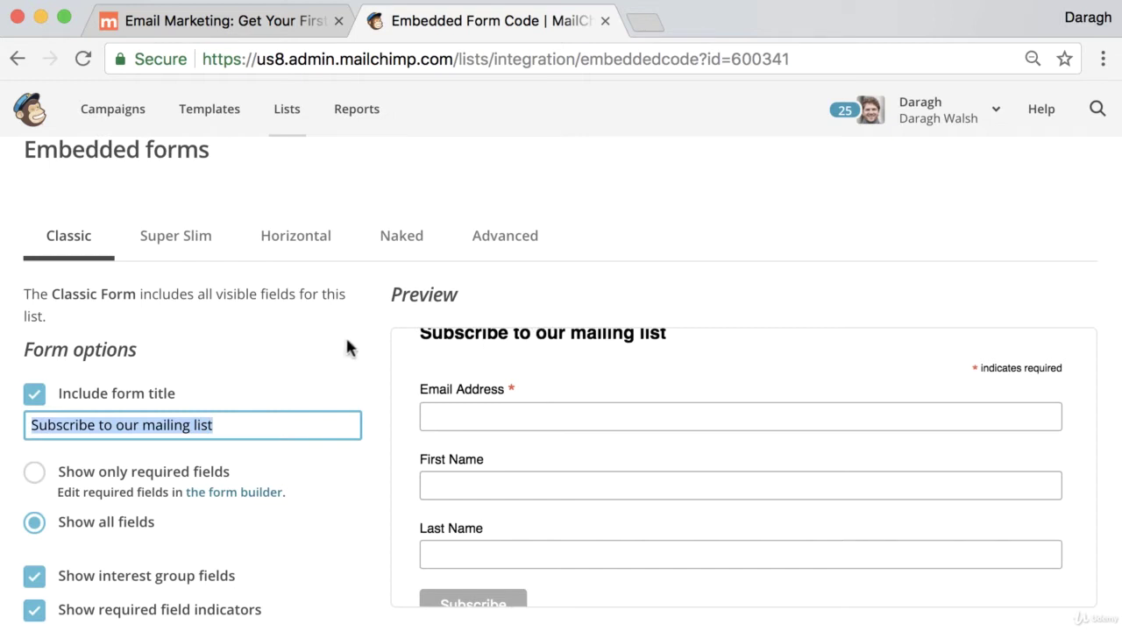
{"action": "scroll", "coordinate": [348, 342], "scroll_direction": "down", "scroll_amount": 4}
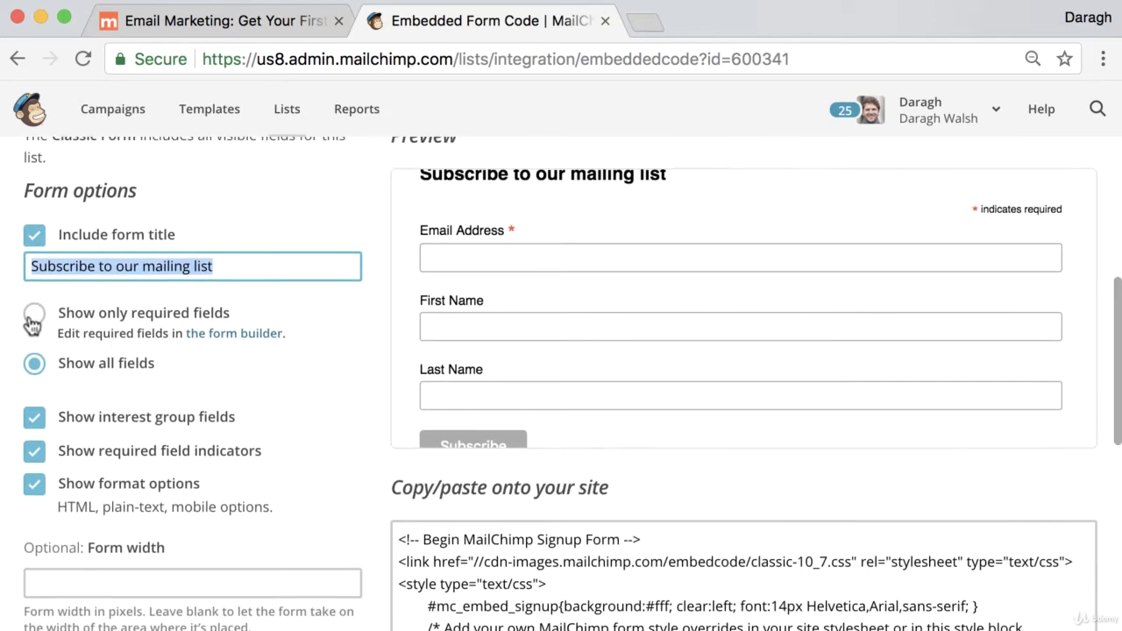
{"action": "left_click", "coordinate": [35, 313]}
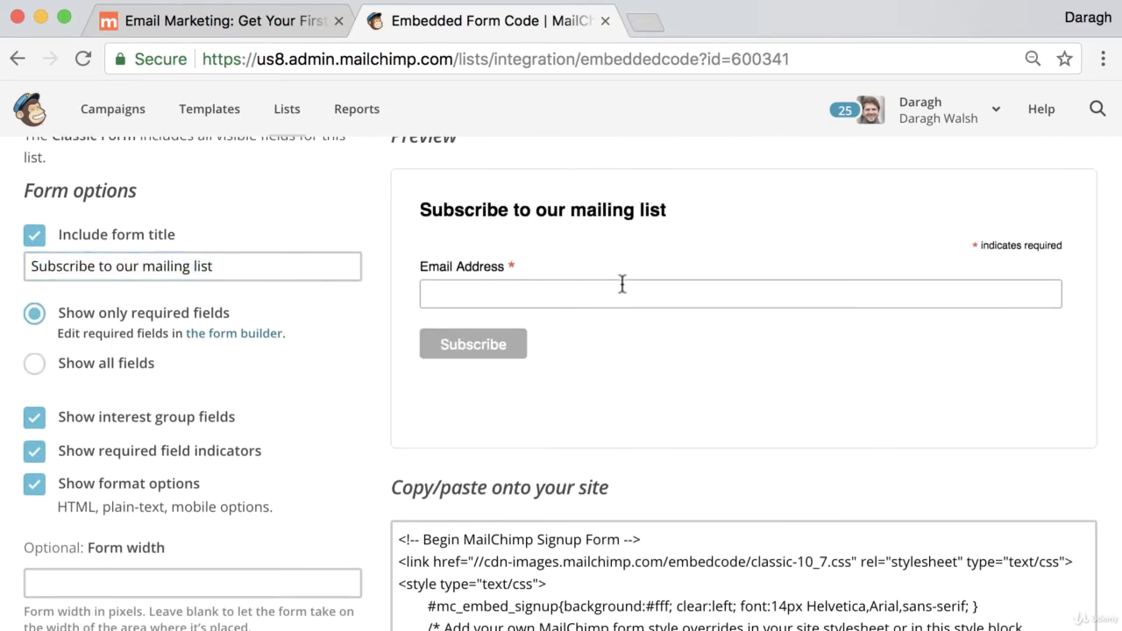
{"action": "left_click", "coordinate": [34, 363]}
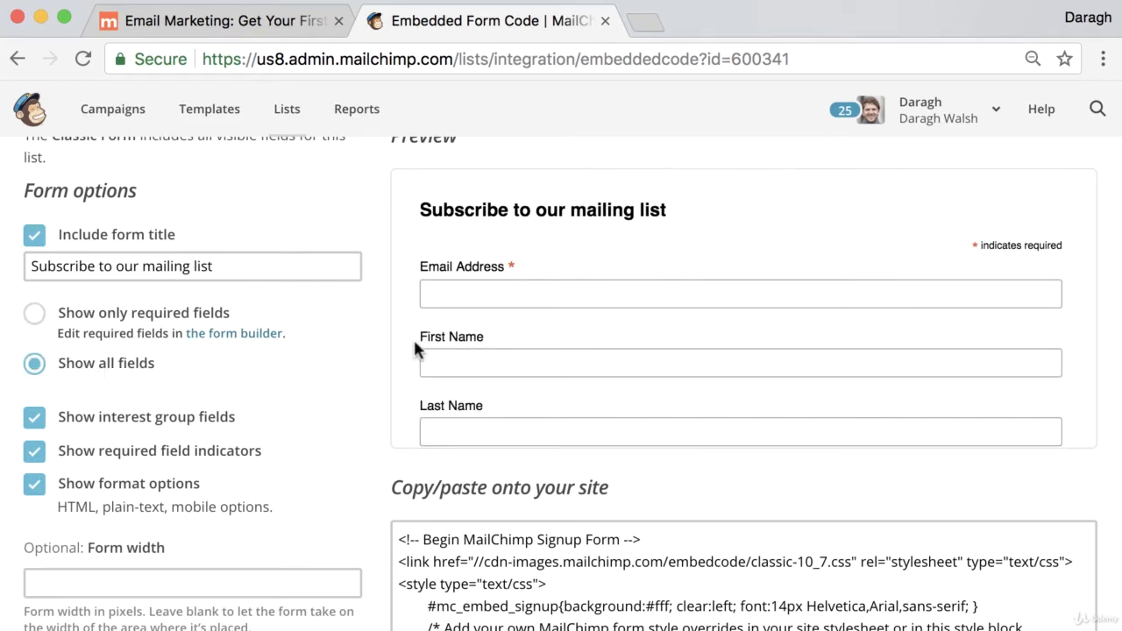
Select all the Classic embed code in the Copy/paste box and return to the Email Marketing post.
{"action": "scroll", "coordinate": [351, 346], "scroll_direction": "down", "scroll_amount": 2}
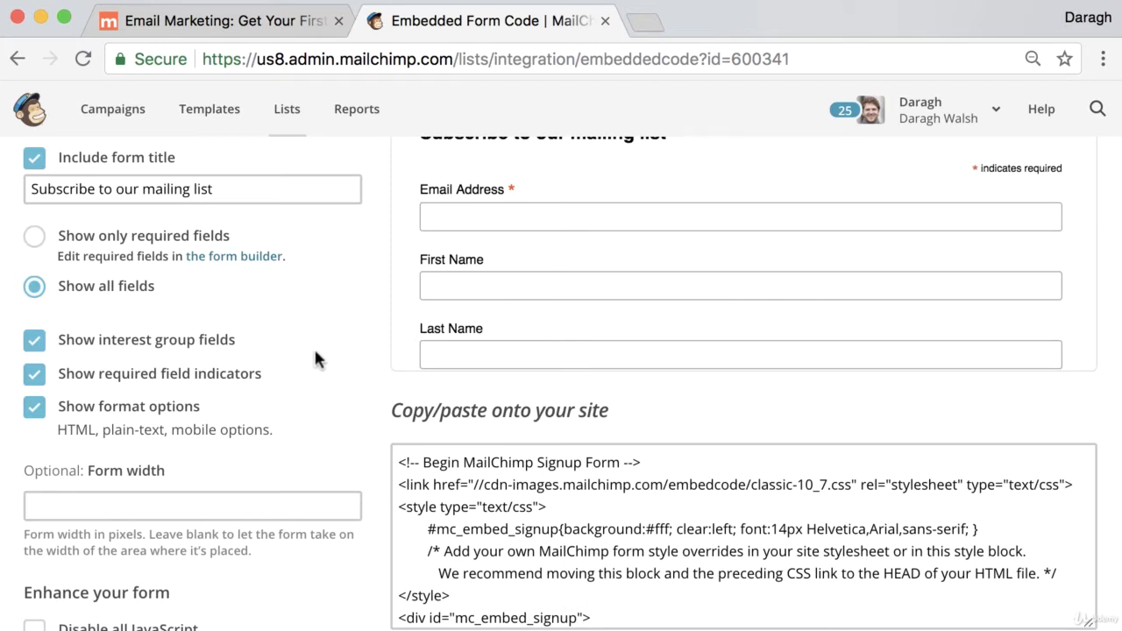
{"action": "scroll", "coordinate": [355, 356], "scroll_direction": "down", "scroll_amount": 2}
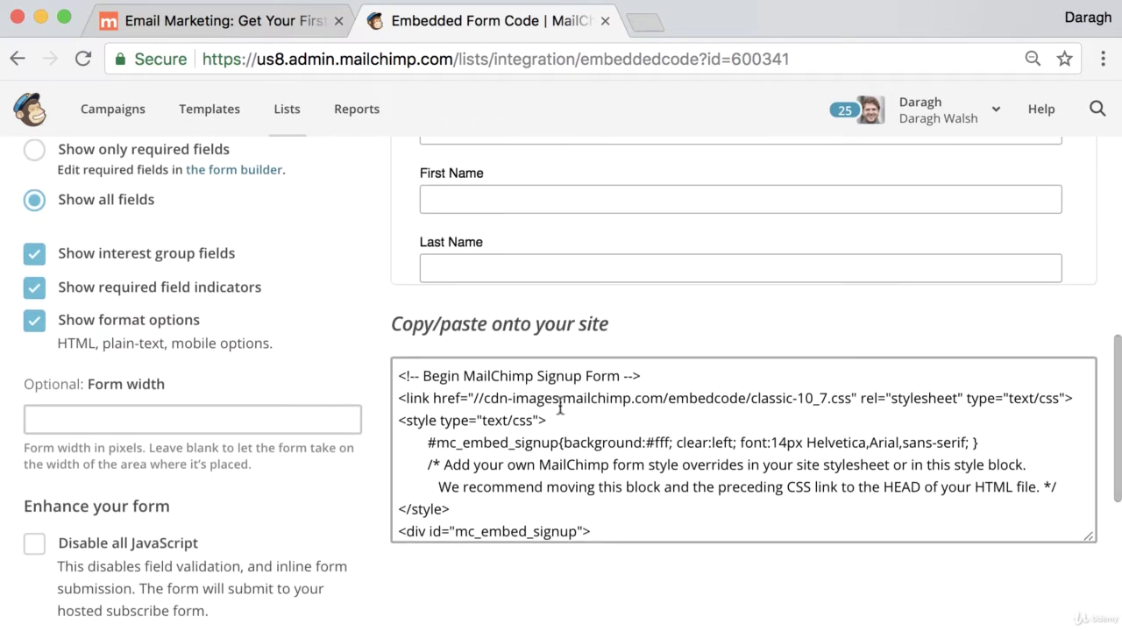
{"action": "left_click_drag", "start_coordinate": [392, 326], "coordinate": [604, 330]}
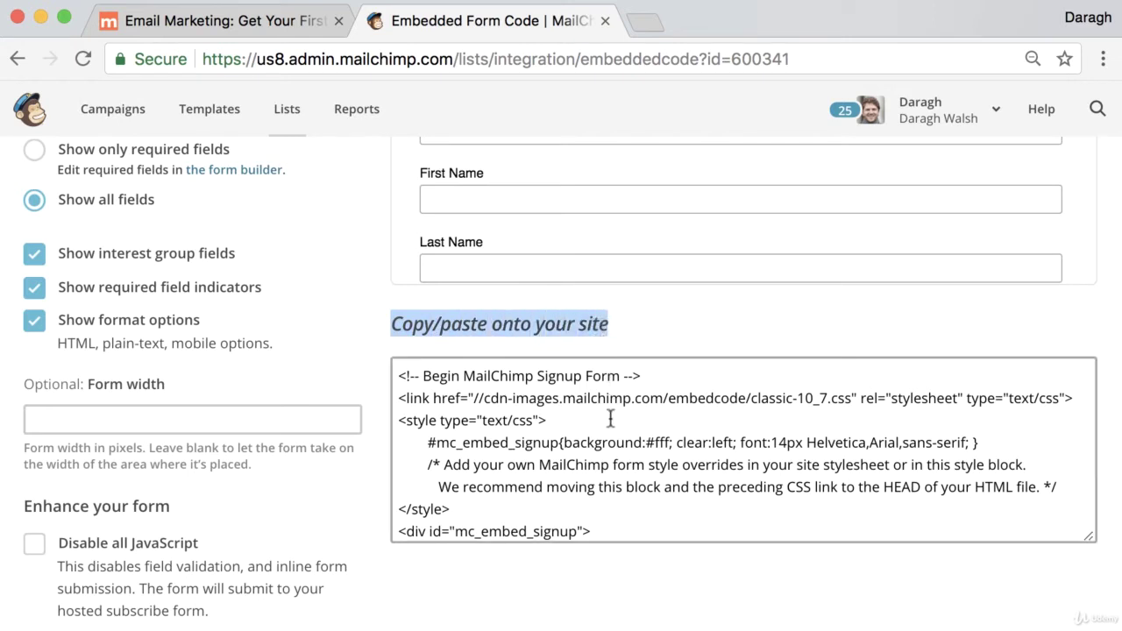
{"action": "scroll", "coordinate": [609, 417], "scroll_direction": "up", "scroll_amount": 1}
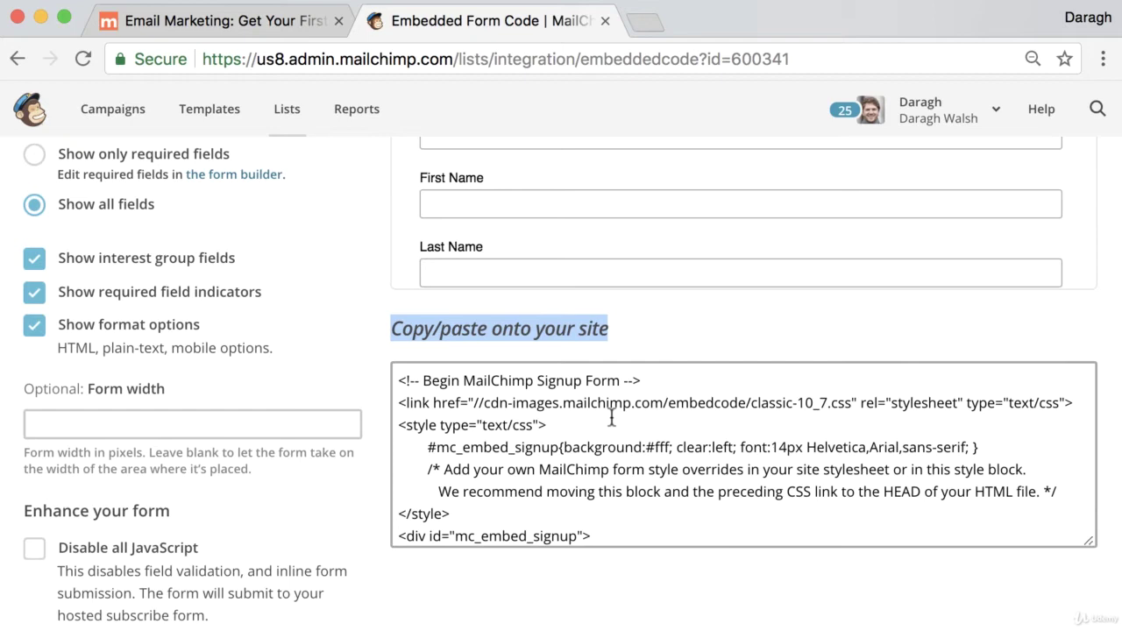
{"action": "scroll", "coordinate": [605, 386], "scroll_direction": "up", "scroll_amount": 6}
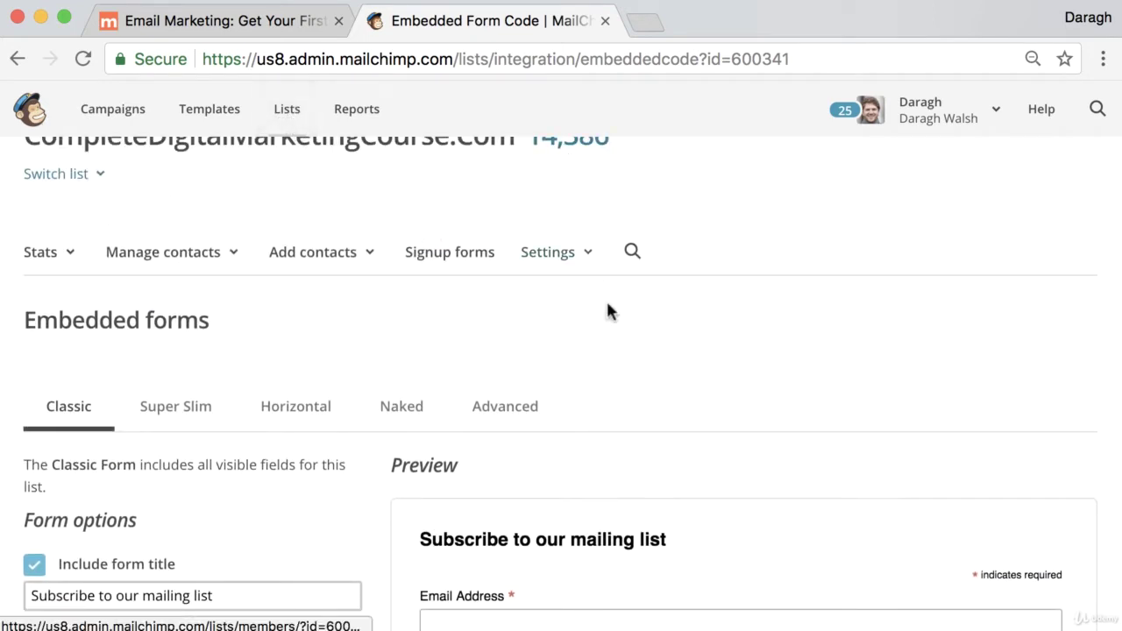
{"action": "scroll", "coordinate": [649, 389], "scroll_direction": "down", "scroll_amount": 3}
{"action": "scroll", "coordinate": [649, 389], "scroll_direction": "down", "scroll_amount": 8}
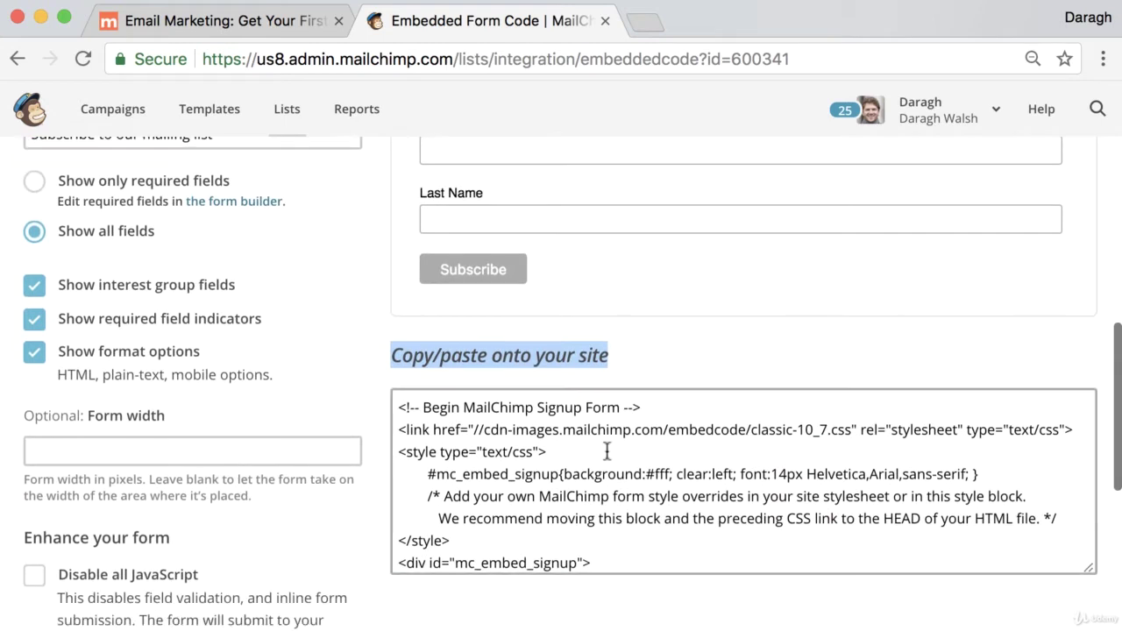
{"action": "left_click", "coordinate": [607, 451]}
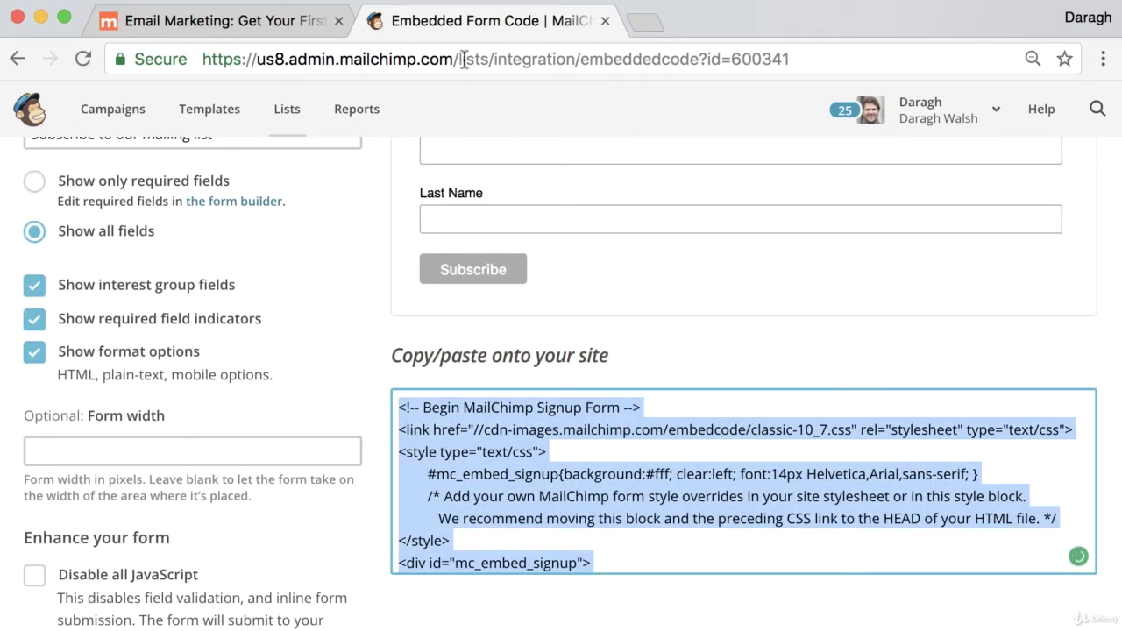
{"action": "left_click", "coordinate": [270, 26]}
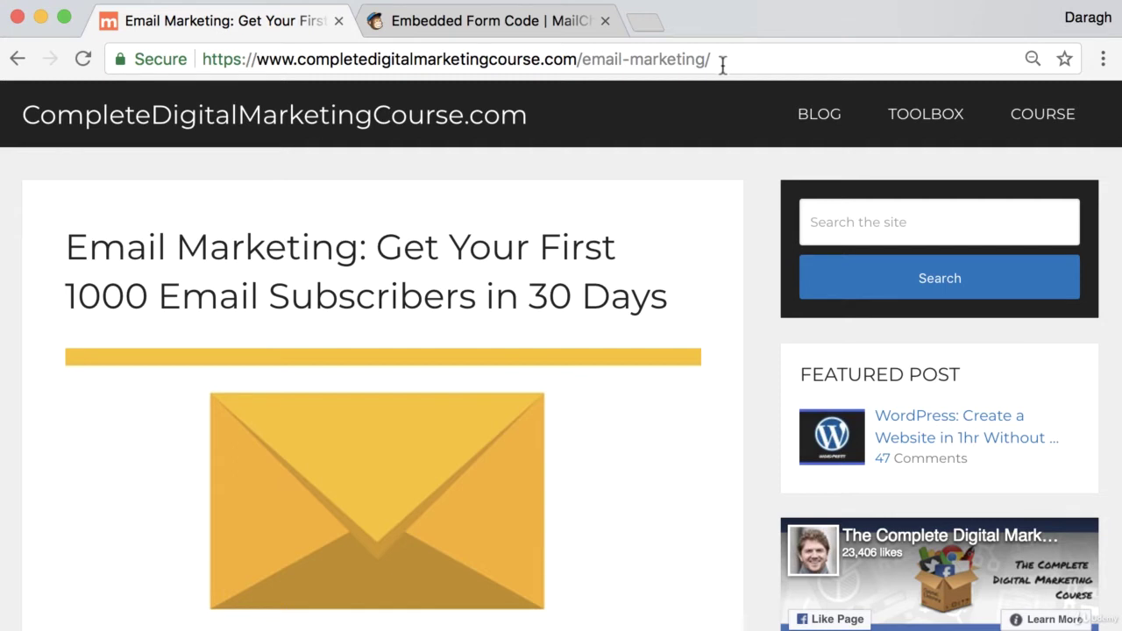
Log into the site's WordPress admin via the wp-admin address.
{"action": "left_click_drag", "start_coordinate": [721, 59], "coordinate": [580, 59]}
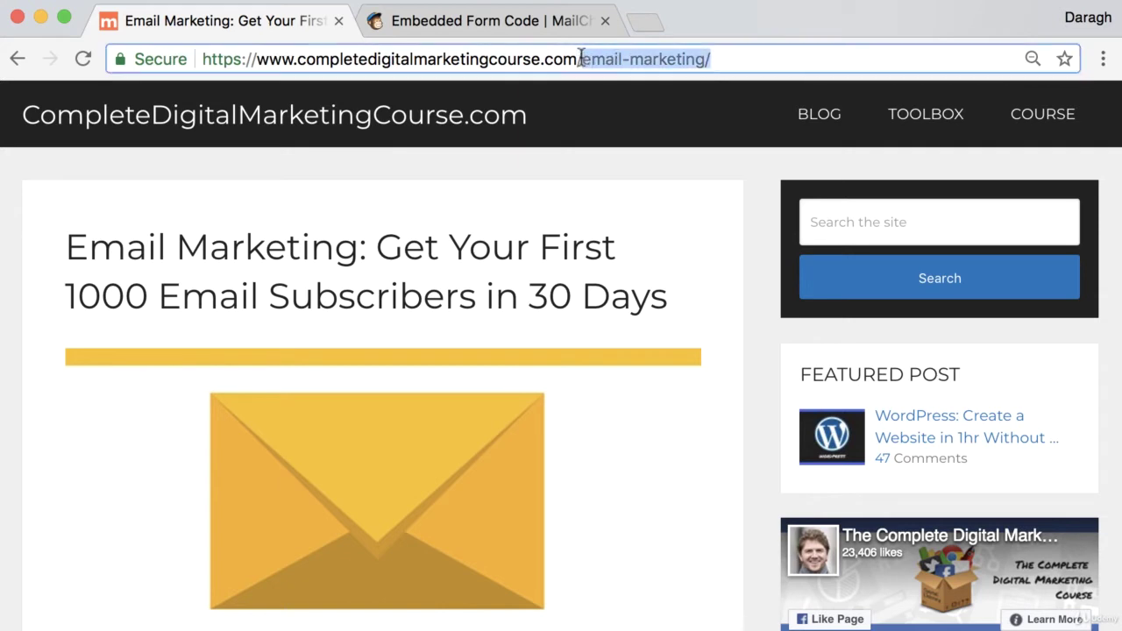
{"action": "type", "text": "wp-admin"}
{"action": "key", "text": "Return"}
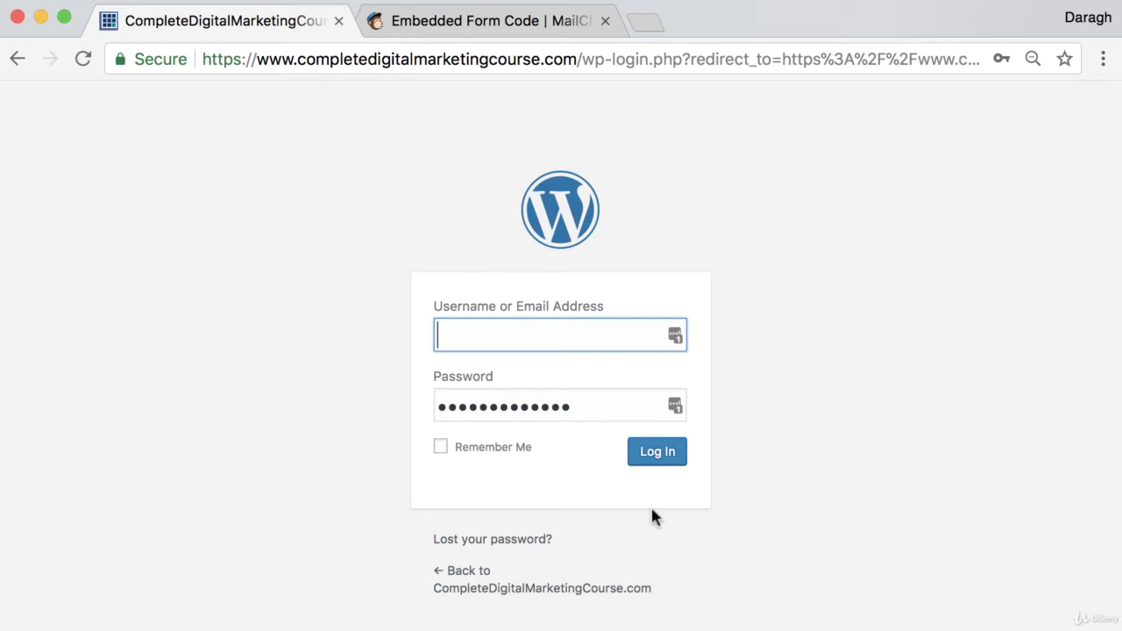
{"action": "left_click", "coordinate": [657, 460]}
{"action": "left_click", "coordinate": [1013, 93]}
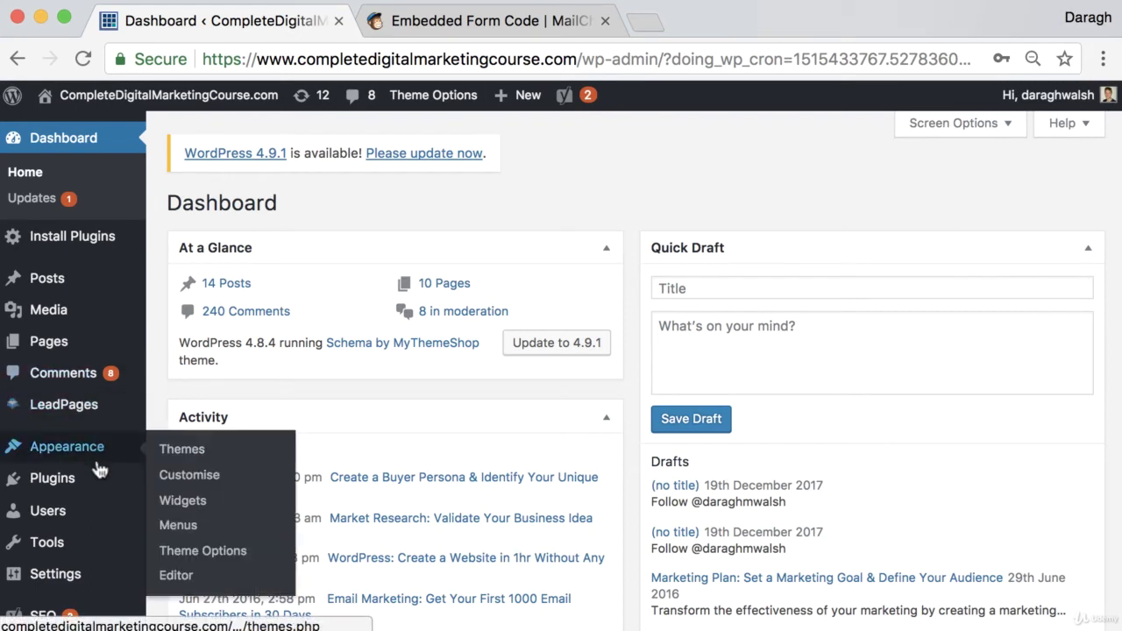
Open Appearance > Widgets and view the Sidebar's widgets.
{"action": "mouse_move", "coordinate": [104, 458]}
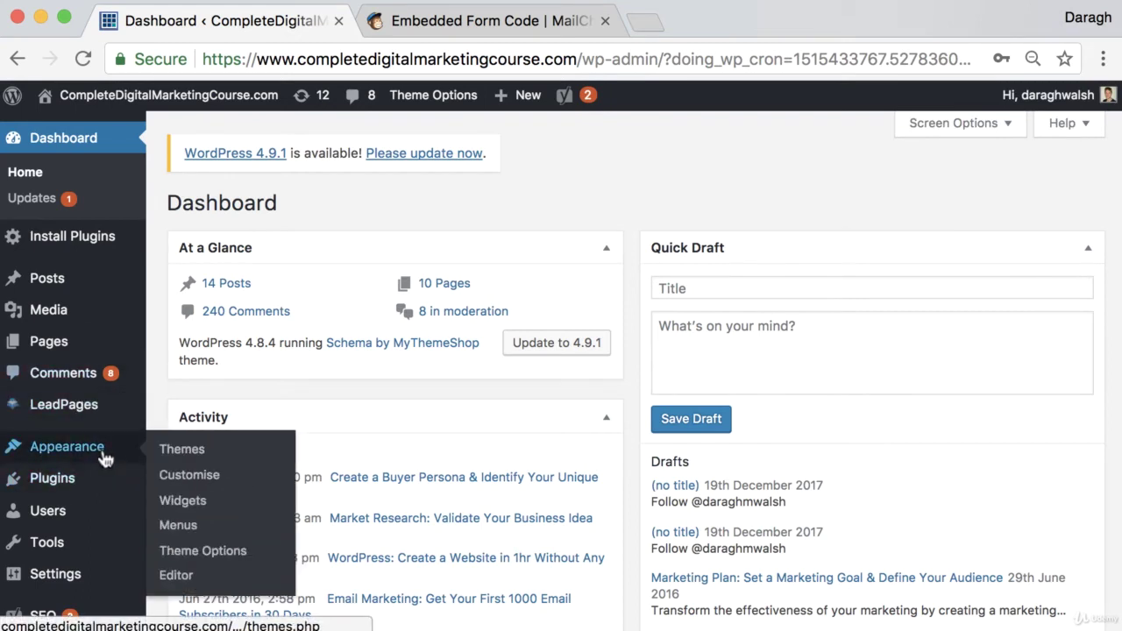
{"action": "left_click", "coordinate": [178, 504]}
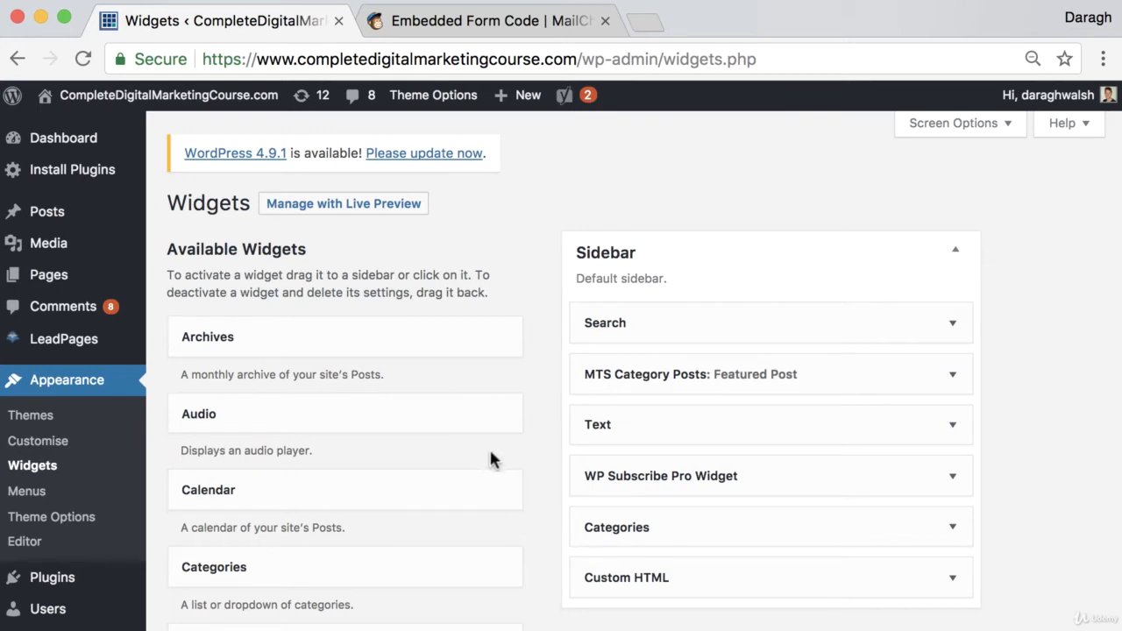
{"action": "scroll", "coordinate": [491, 456], "scroll_direction": "down", "scroll_amount": 3}
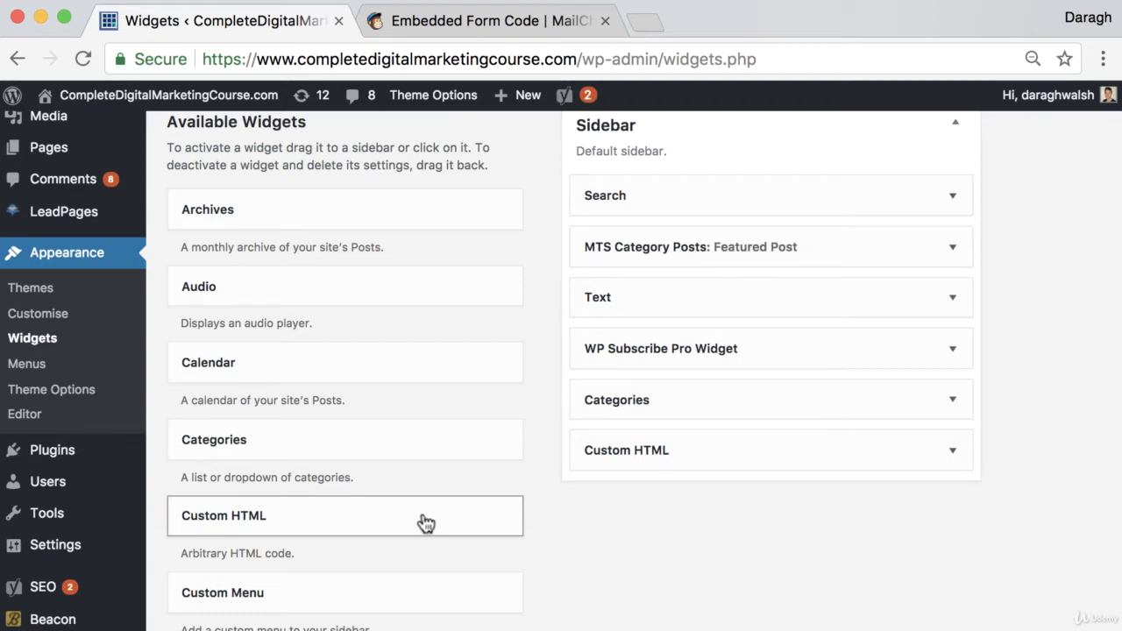
Add a Custom HTML widget at the Sidebar top, paste the MailChimp embed code, and save.
{"action": "left_click_drag", "start_coordinate": [425, 524], "coordinate": [778, 186]}
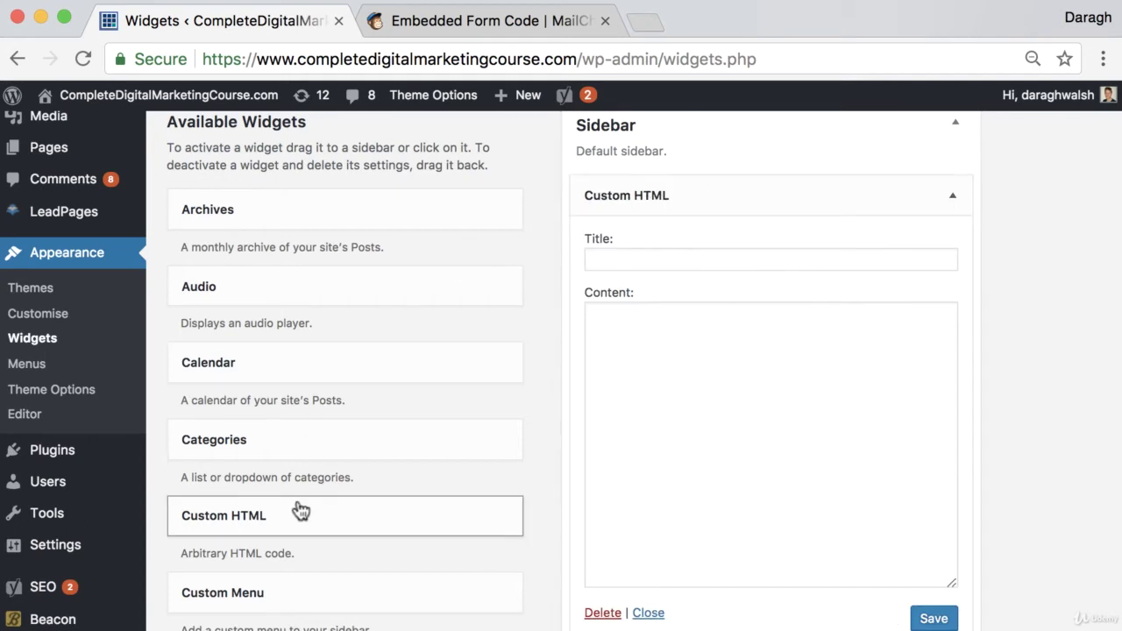
{"action": "left_click", "coordinate": [669, 337]}
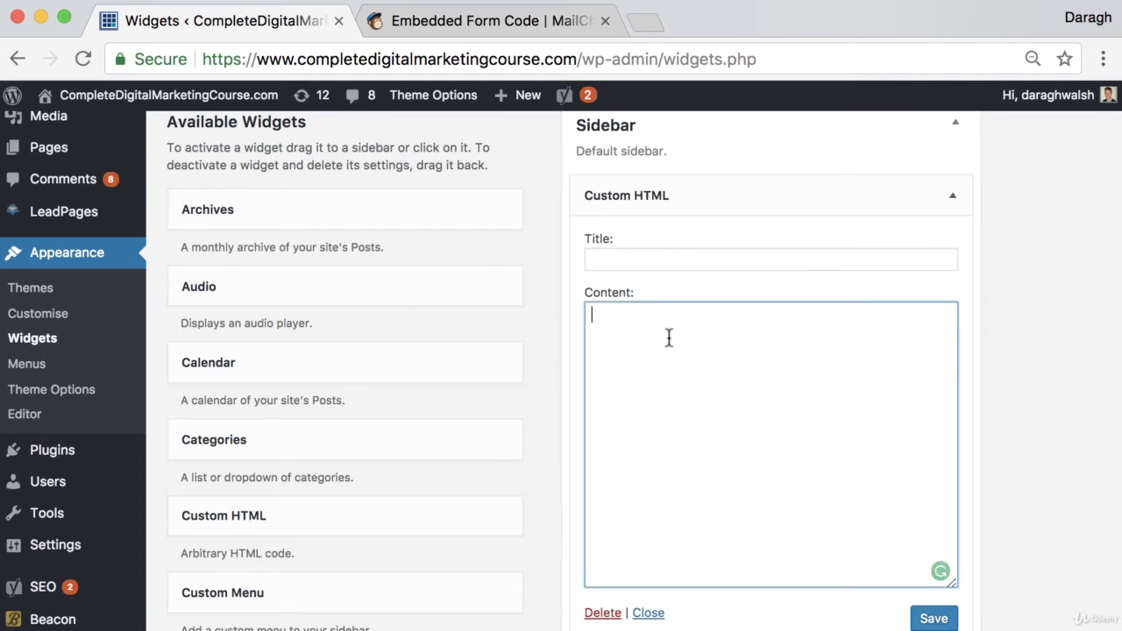
{"action": "left_click", "coordinate": [491, 22]}
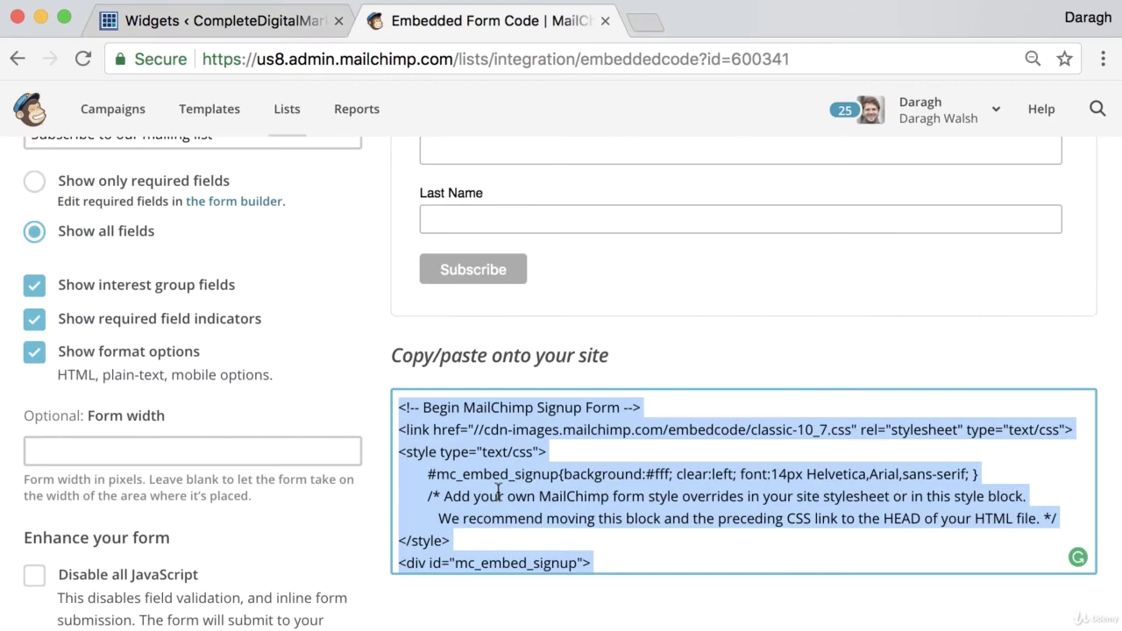
{"action": "left_click", "coordinate": [246, 22]}
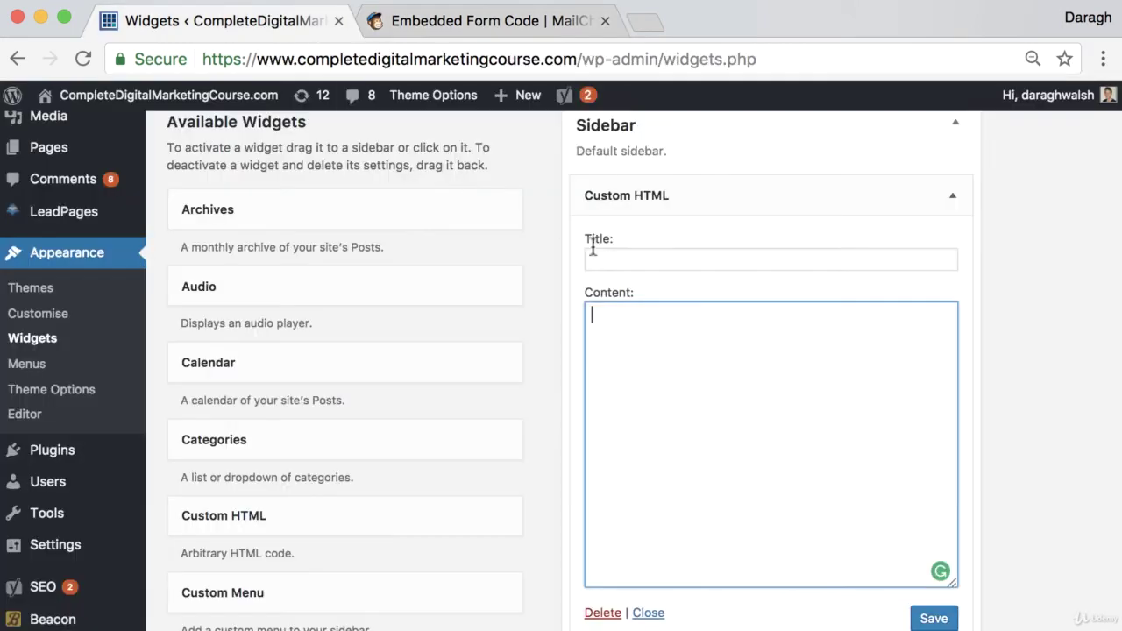
{"action": "key", "text": "ctrl+v"}
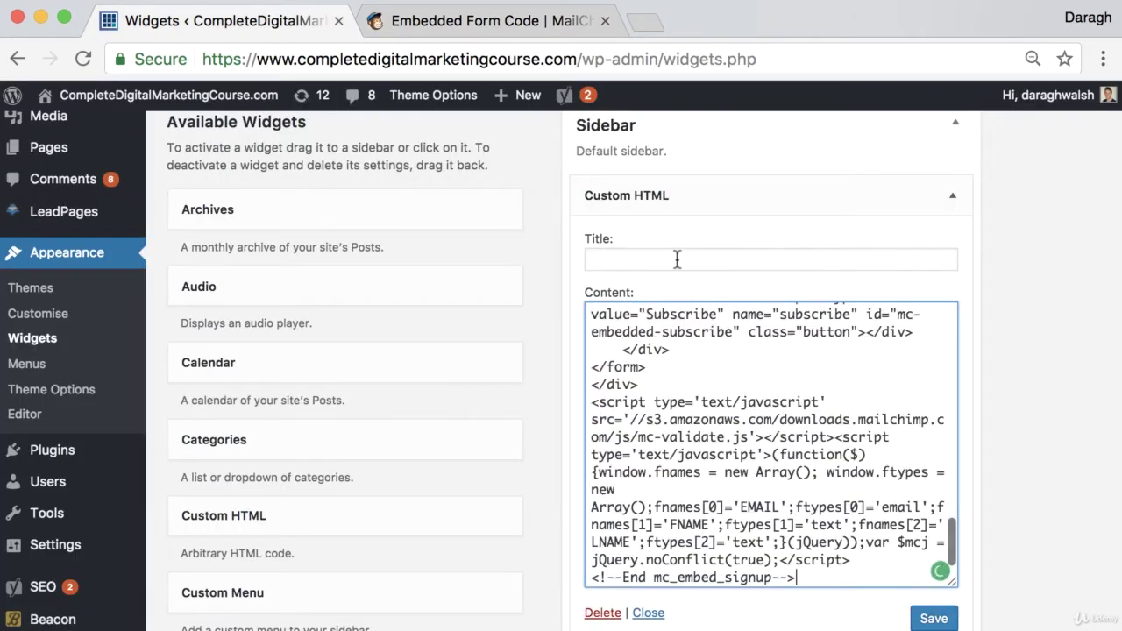
{"action": "scroll", "coordinate": [938, 527], "scroll_direction": "down", "scroll_amount": 2}
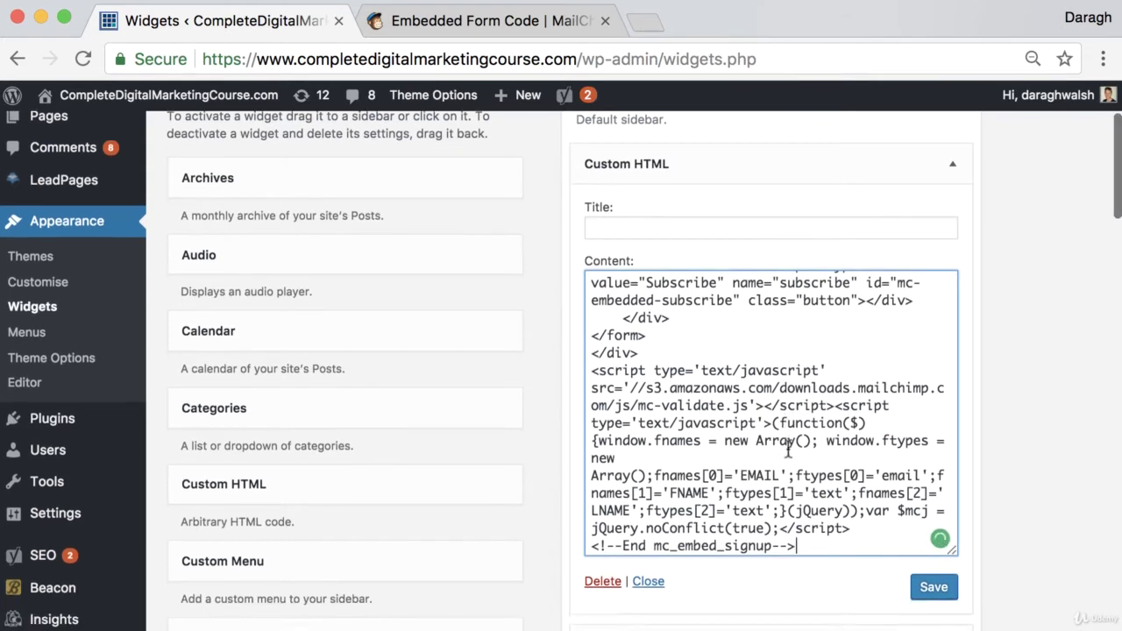
{"action": "left_click", "coordinate": [929, 561]}
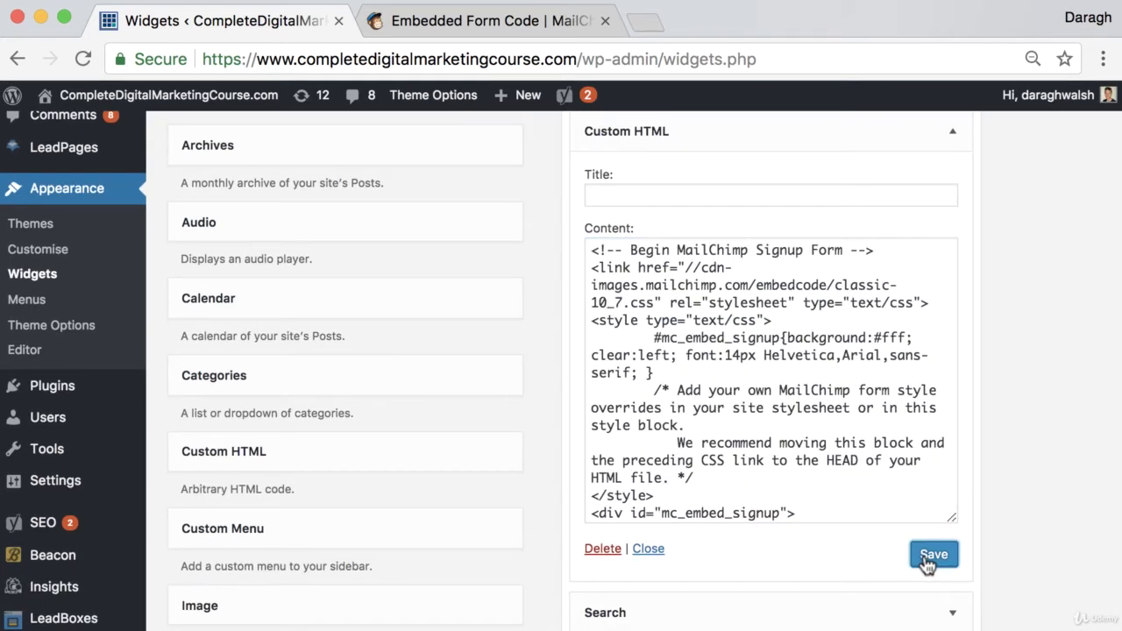
{"action": "scroll", "coordinate": [920, 504], "scroll_direction": "up", "scroll_amount": 5}
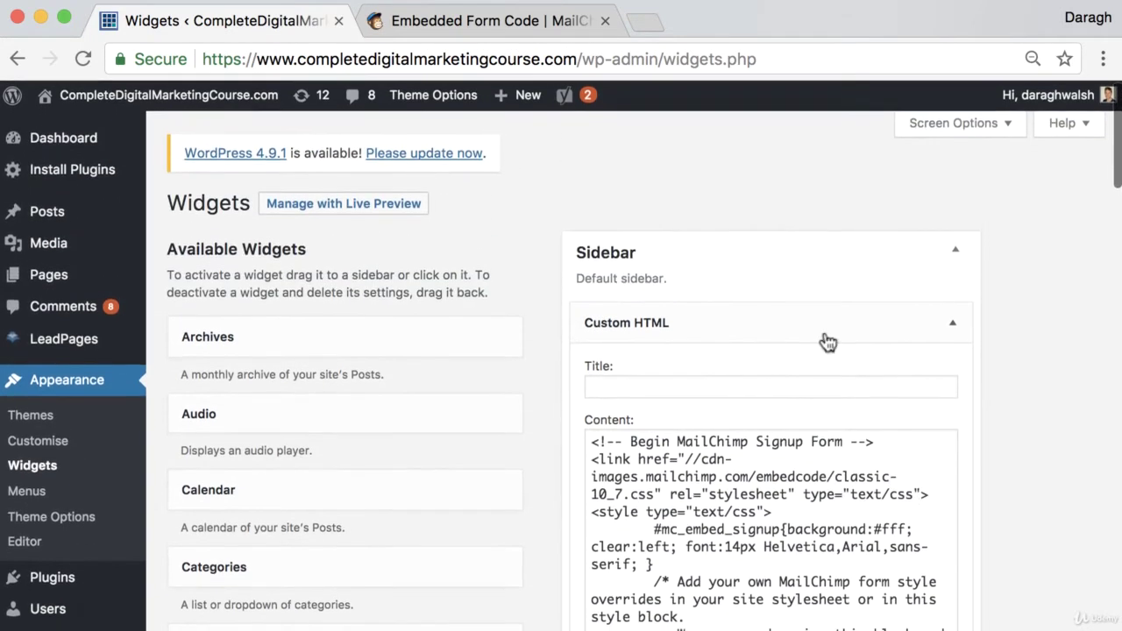
Load the CompleteDigitalMarketingCourse.com blog in a new tab and check the sidebar 'Subscribe to our mailing list' form.
{"action": "left_click", "coordinate": [666, 29]}
{"action": "left_click_drag", "start_coordinate": [656, 30], "coordinate": [421, 23]}
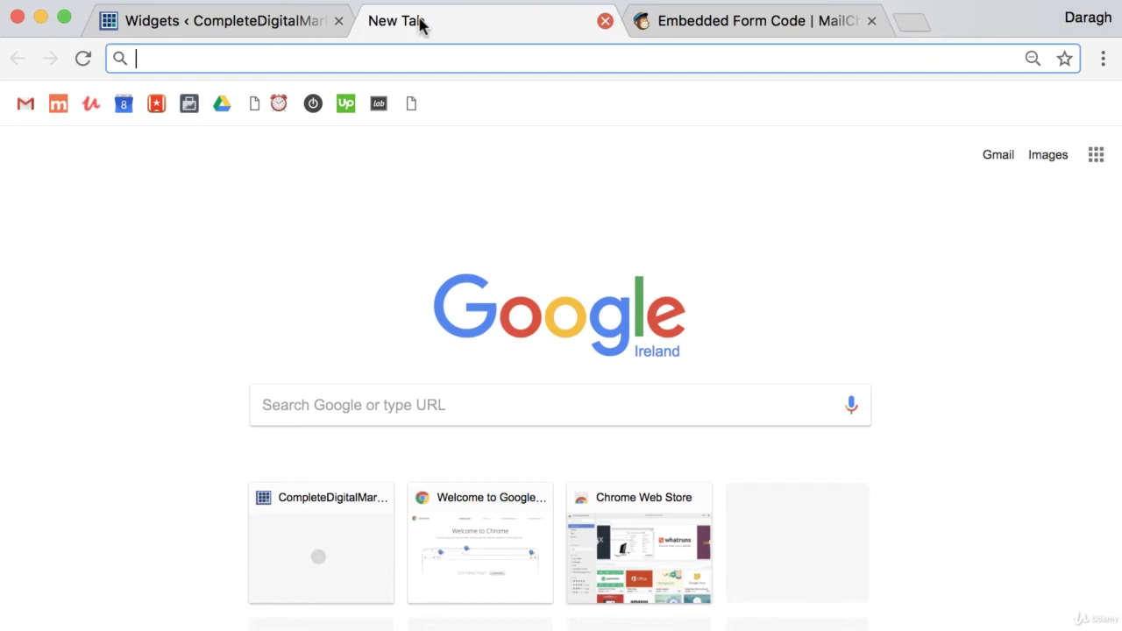
{"action": "type", "text": "compl"}
{"action": "key", "text": "Return"}
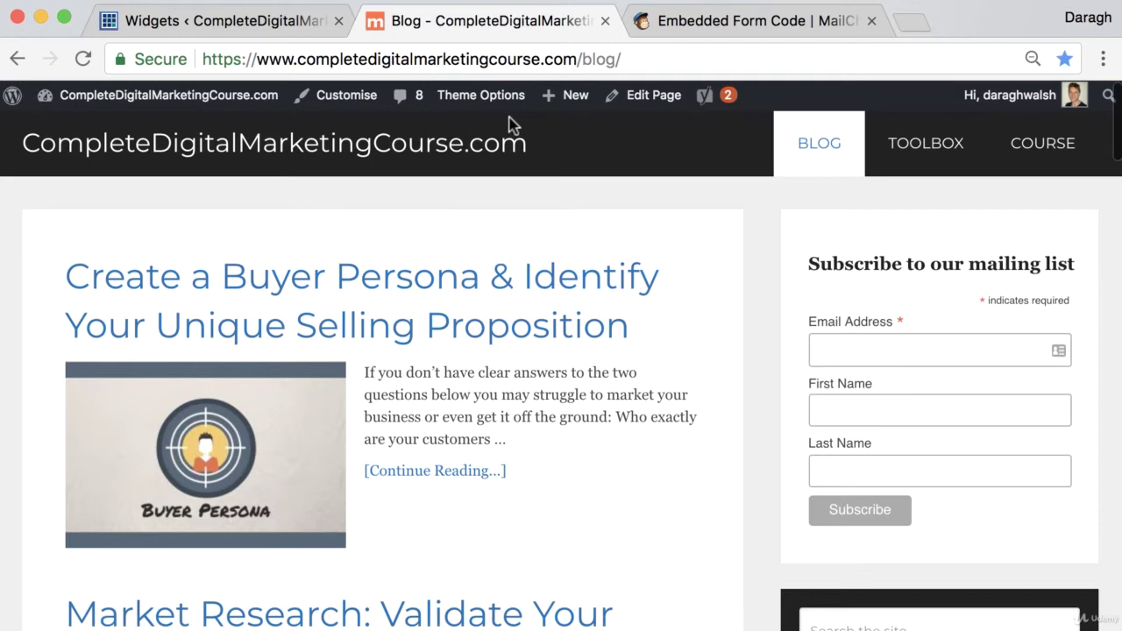
{"action": "scroll", "coordinate": [544, 127], "scroll_direction": "down", "scroll_amount": 1}
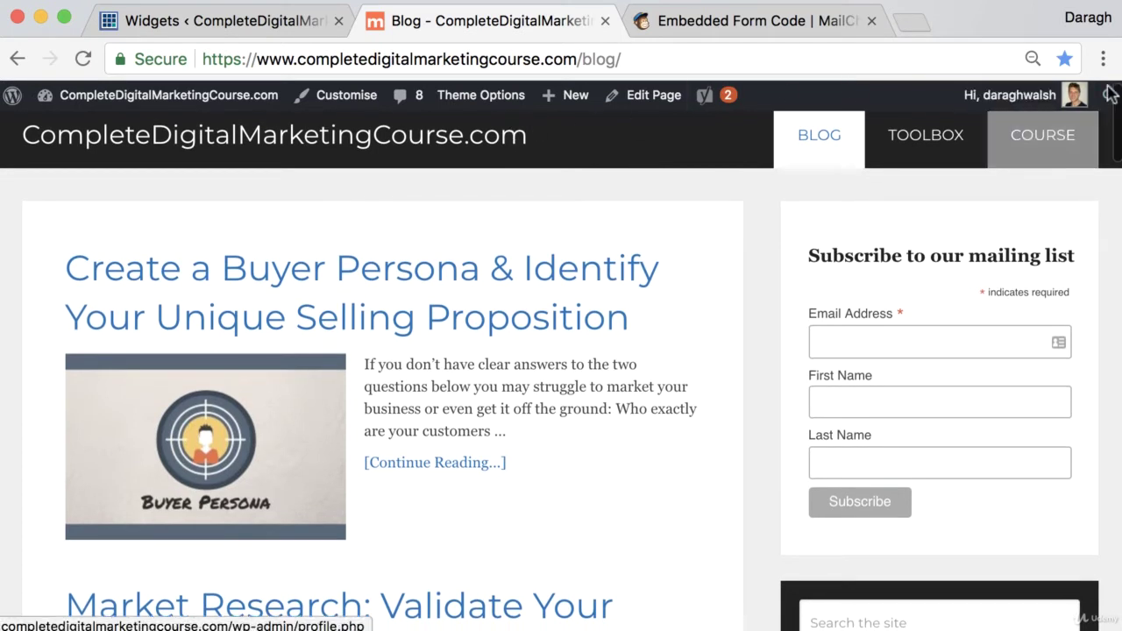
{"action": "left_click", "coordinate": [1103, 59]}
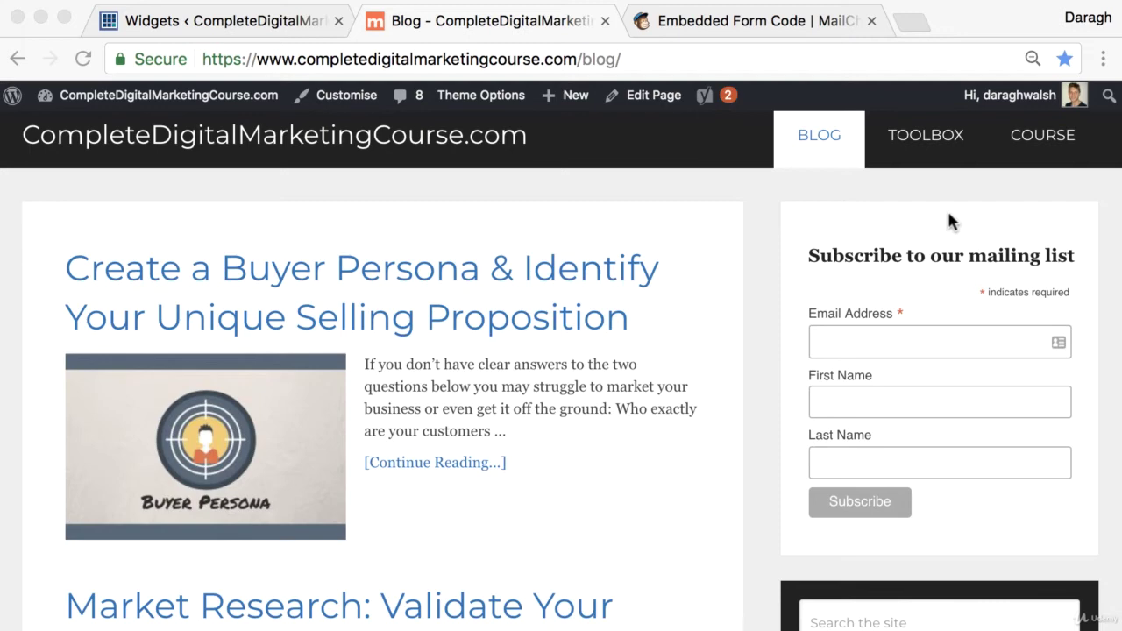
From MailChimp's Lists, open CompleteDigitalMarketingCourse.com's Signup forms and choose Subscriber pop-up.
{"action": "left_click", "coordinate": [779, 26]}
{"action": "scroll", "coordinate": [403, 282], "scroll_direction": "up", "scroll_amount": 5}
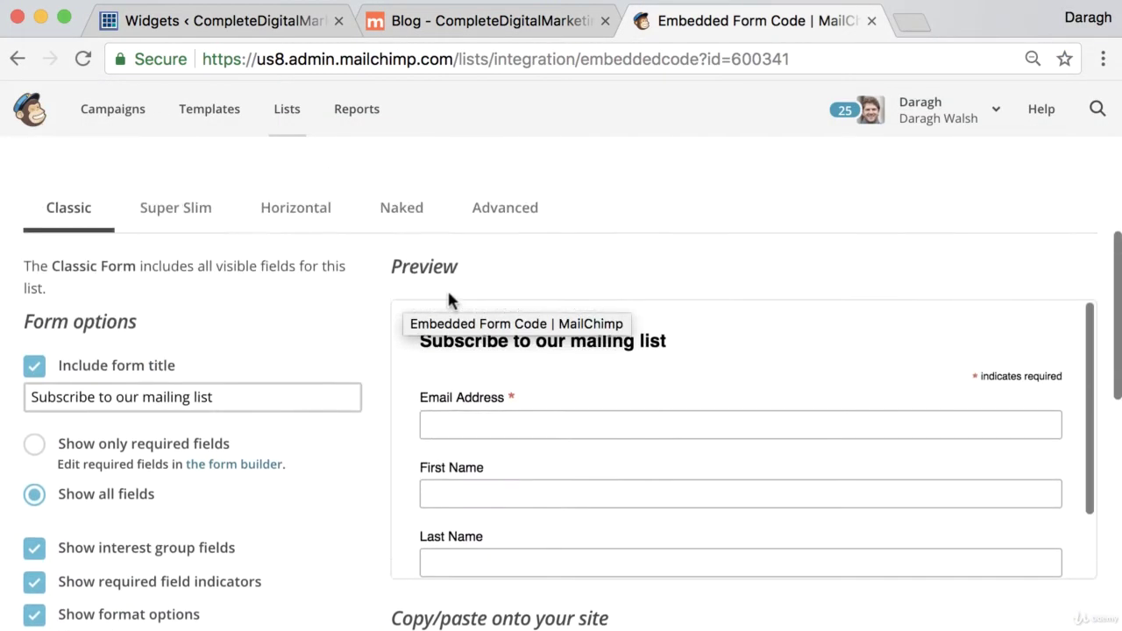
{"action": "scroll", "coordinate": [461, 279], "scroll_direction": "up", "scroll_amount": 3}
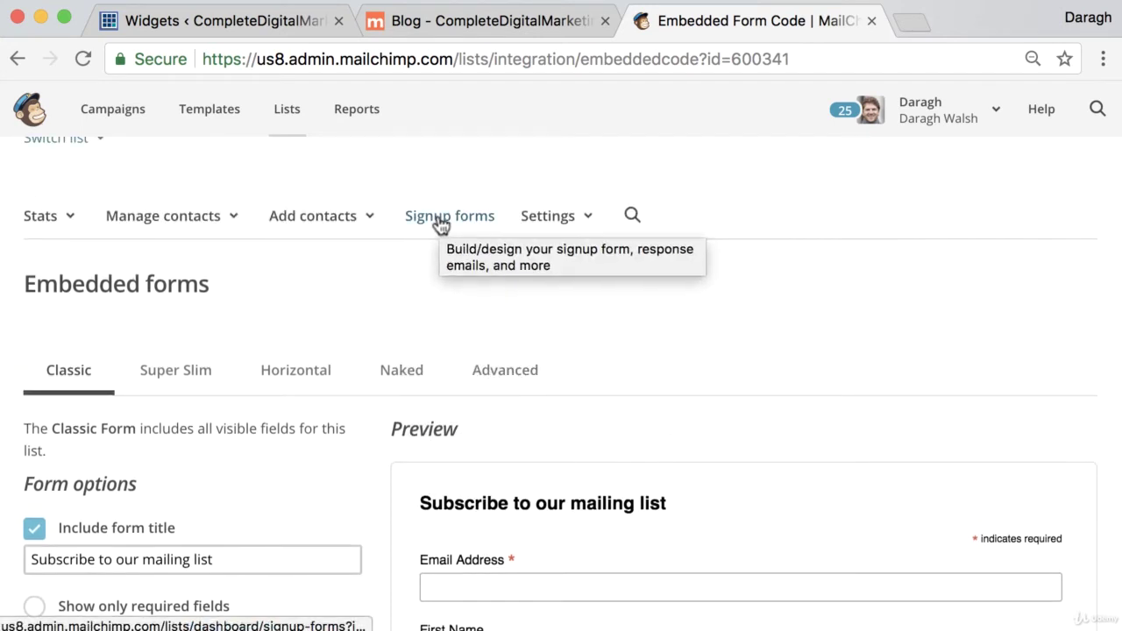
{"action": "left_click", "coordinate": [279, 121]}
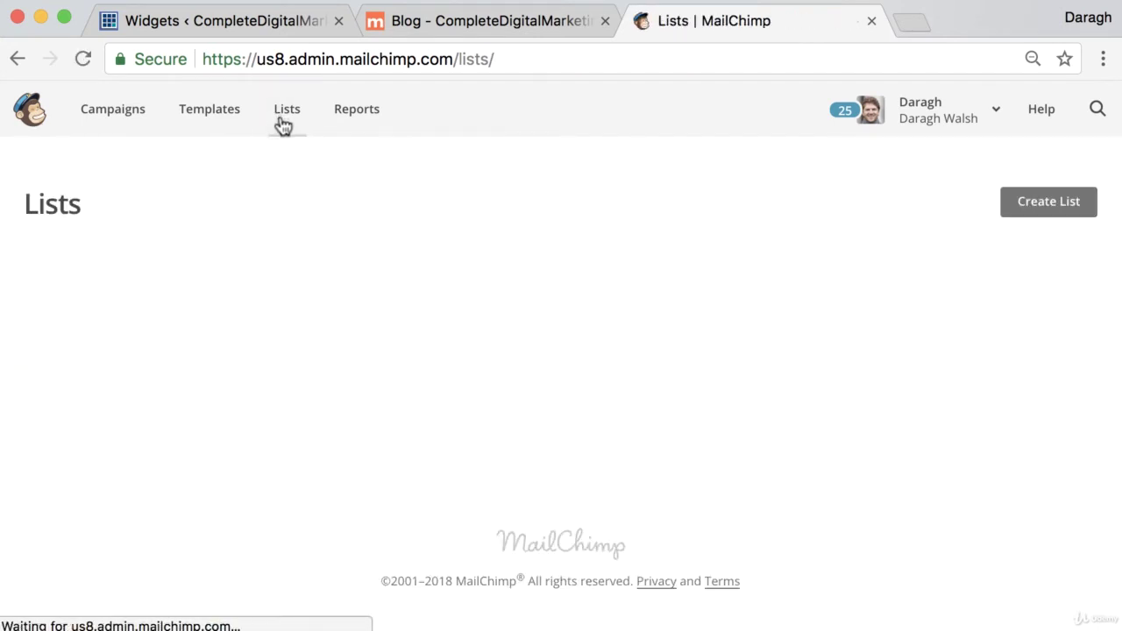
{"action": "left_click", "coordinate": [296, 358]}
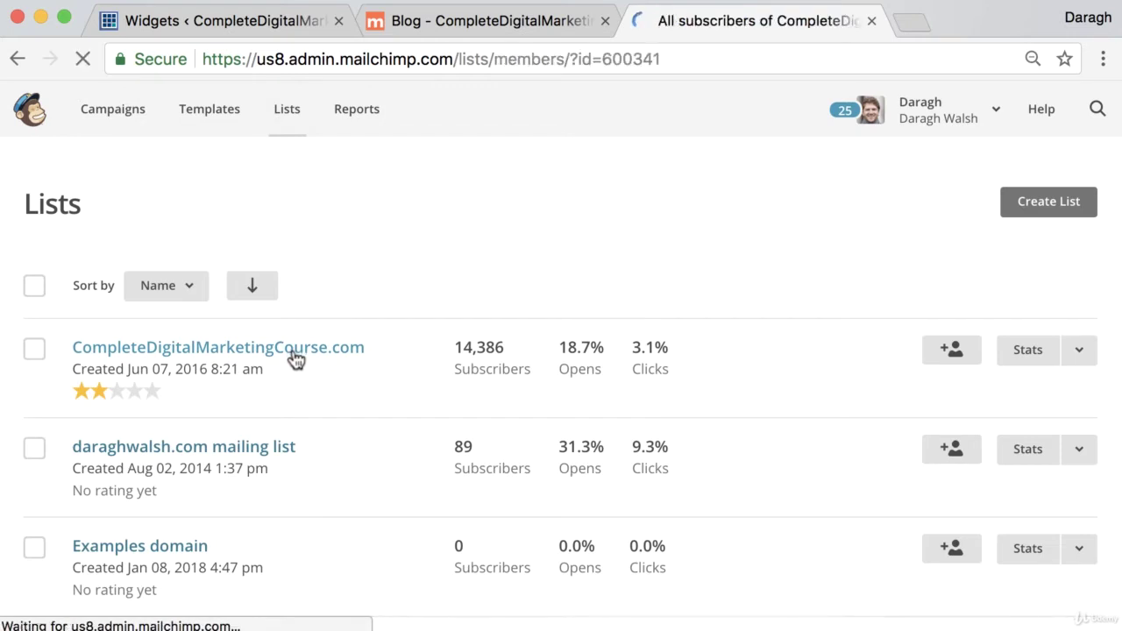
{"action": "right_click", "coordinate": [426, 329]}
{"action": "left_click", "coordinate": [406, 307]}
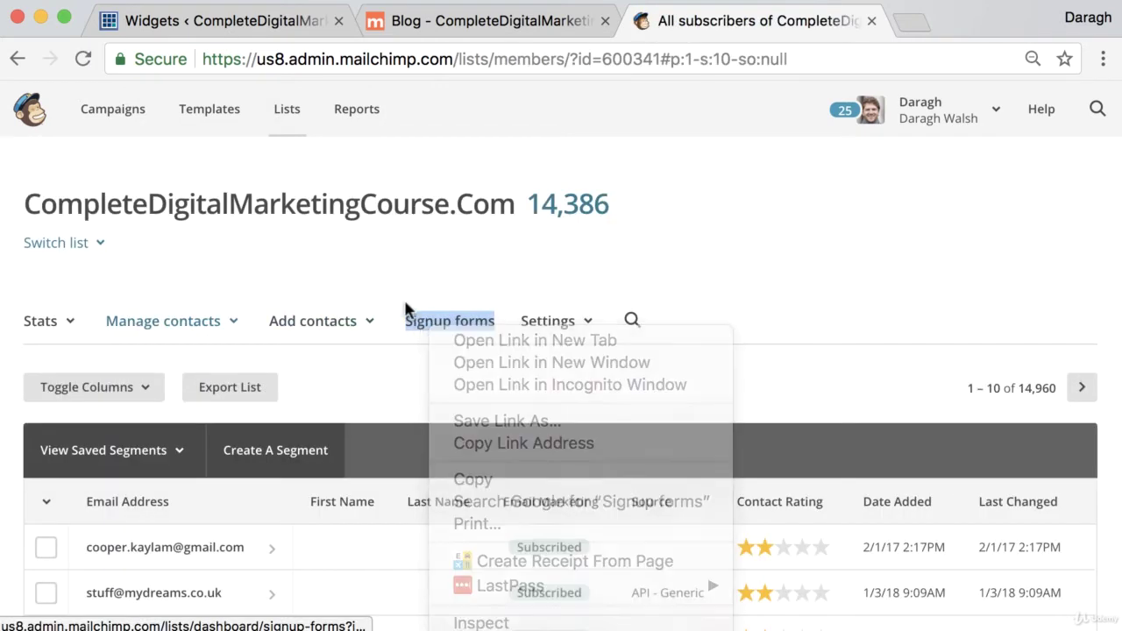
{"action": "left_click", "coordinate": [428, 324]}
{"action": "scroll", "coordinate": [361, 331], "scroll_direction": "down", "scroll_amount": 2}
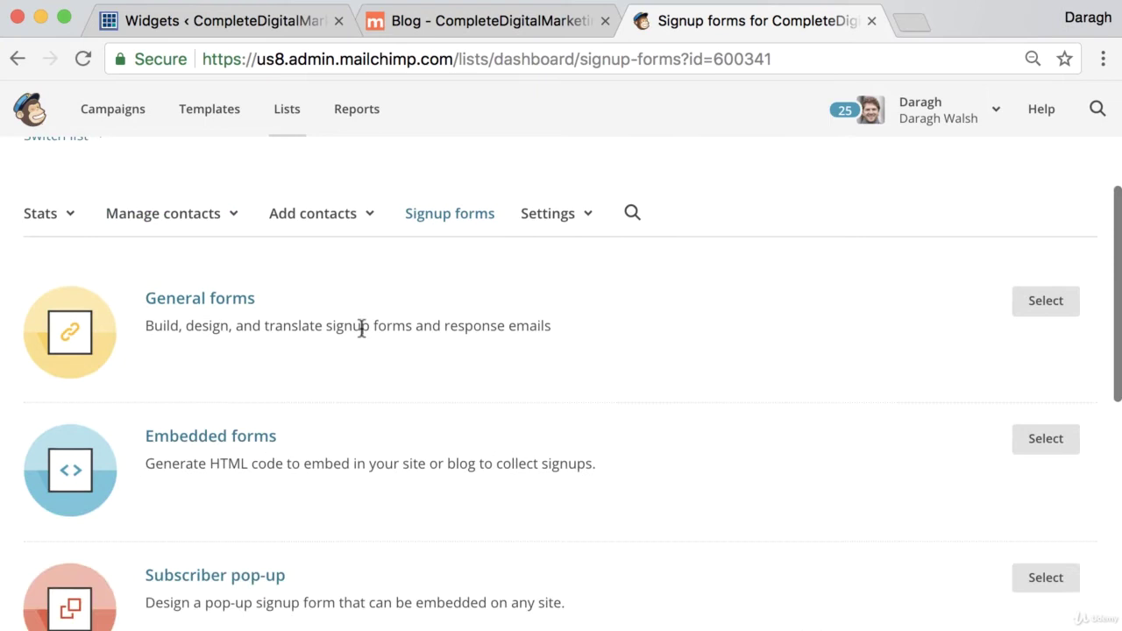
{"action": "scroll", "coordinate": [361, 331], "scroll_direction": "down", "scroll_amount": 5}
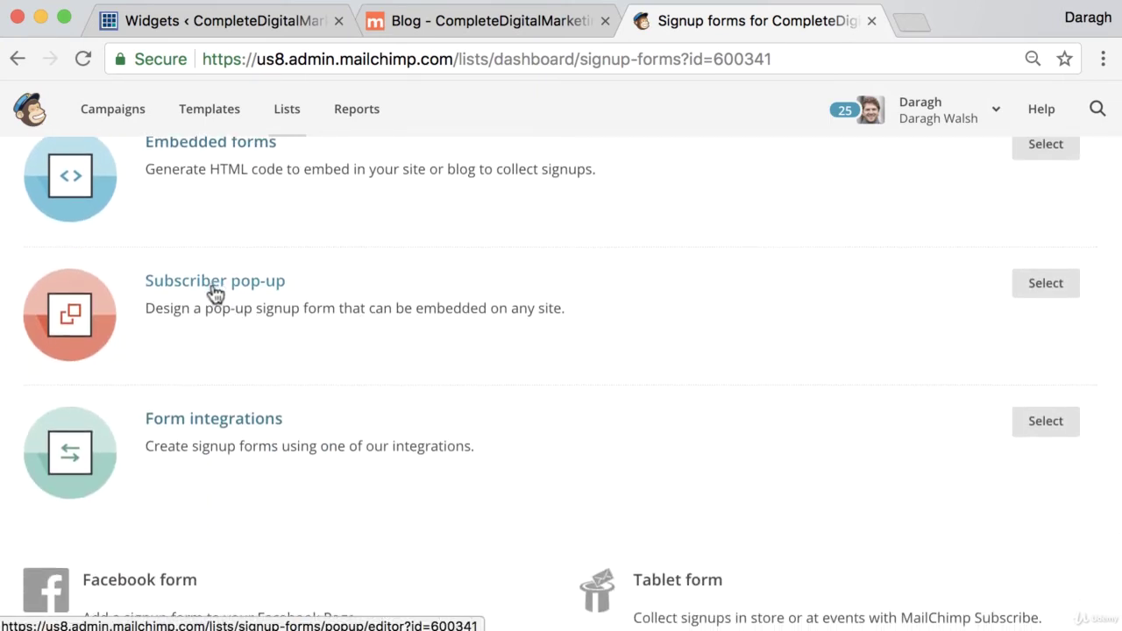
{"action": "left_click", "coordinate": [215, 289]}
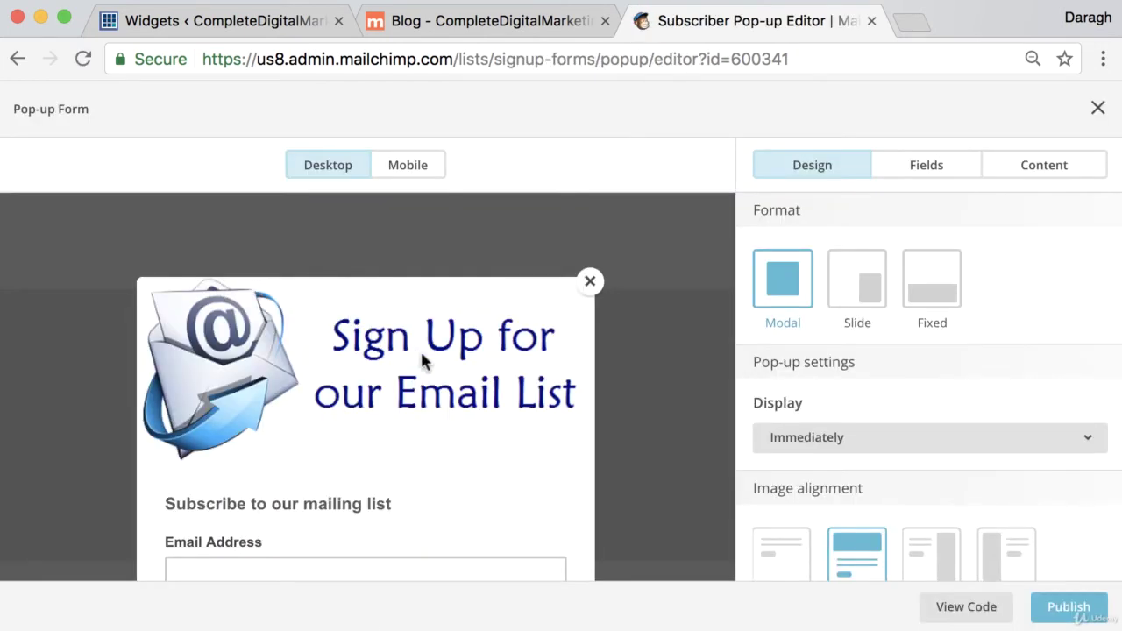
Try the Slide format, settle on Modal, and check the mobile and desktop previews.
{"action": "scroll", "coordinate": [475, 392], "scroll_direction": "down", "scroll_amount": 3}
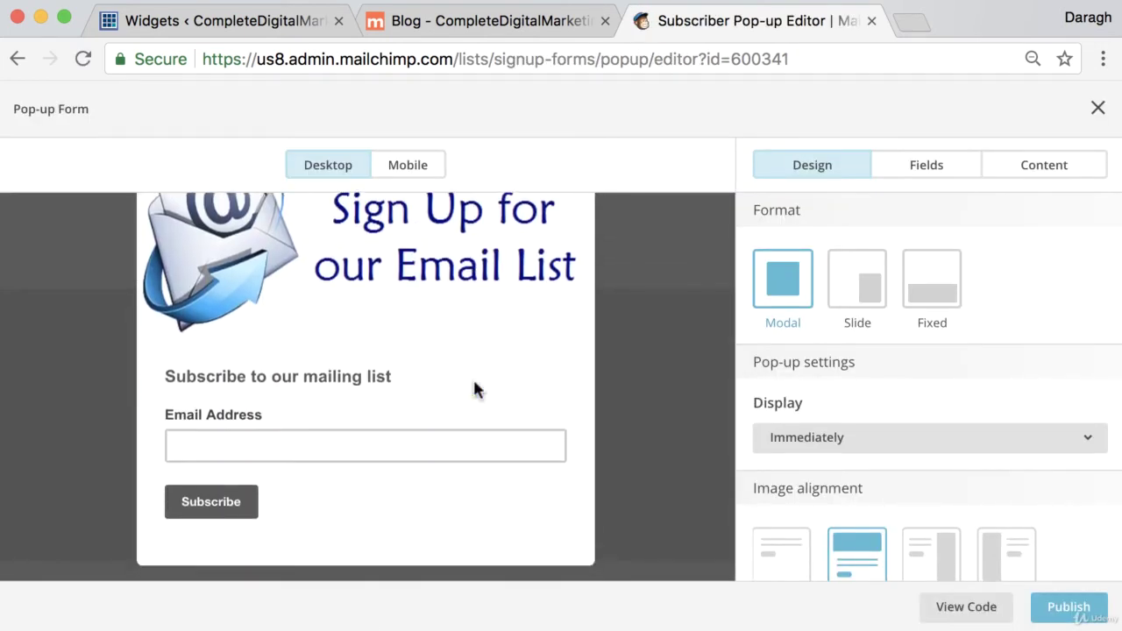
{"action": "scroll", "coordinate": [393, 306], "scroll_direction": "up", "scroll_amount": 1}
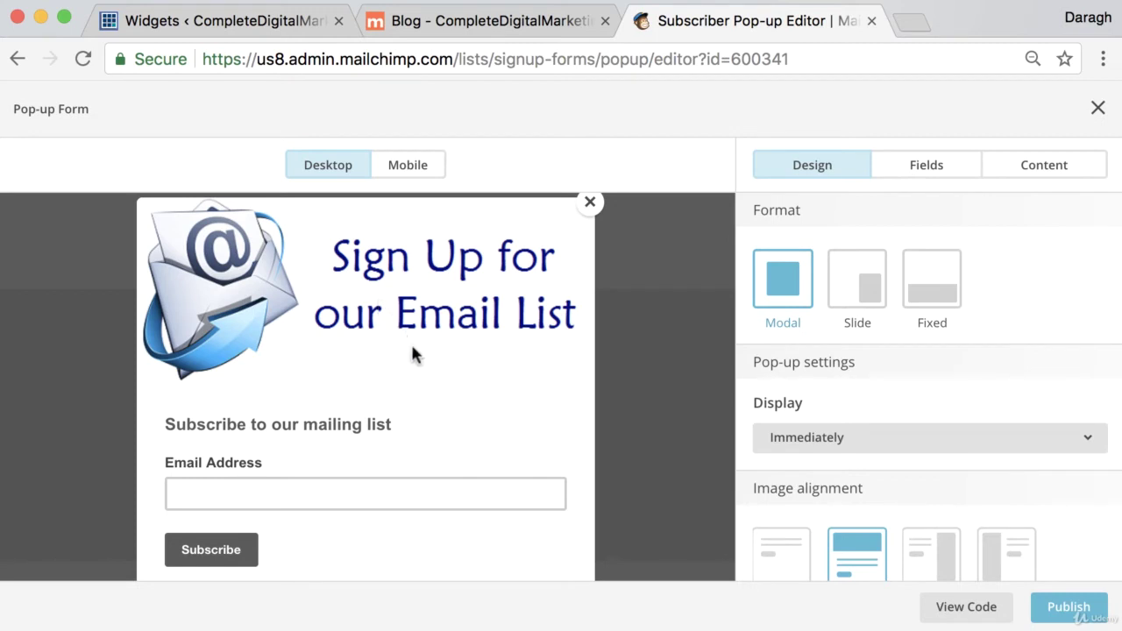
{"action": "left_click", "coordinate": [876, 293]}
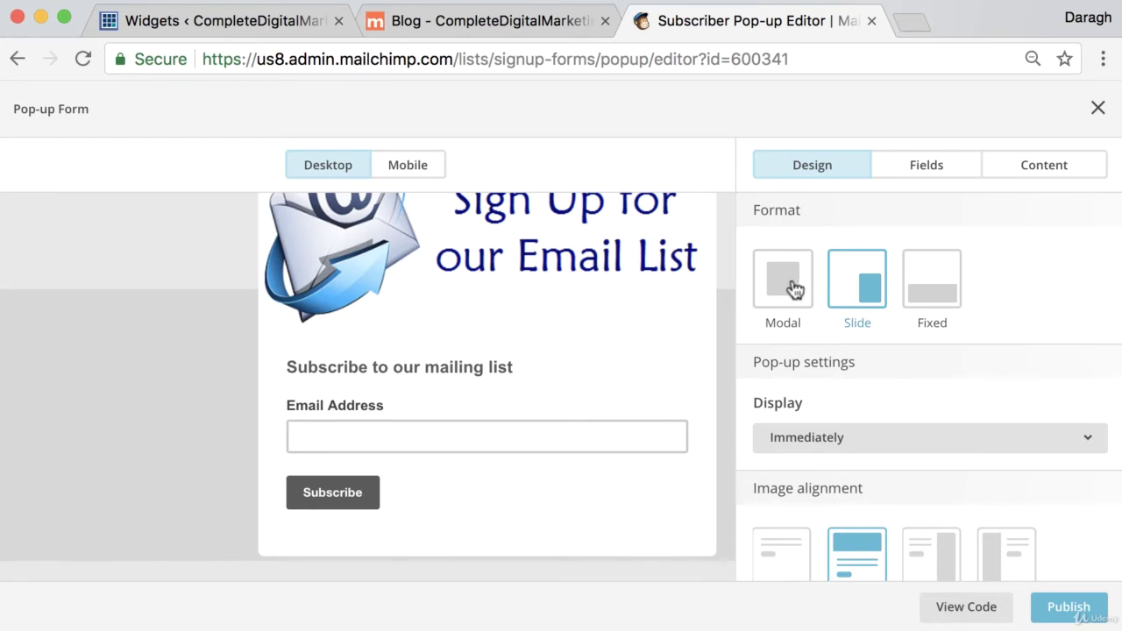
{"action": "left_click", "coordinate": [794, 290]}
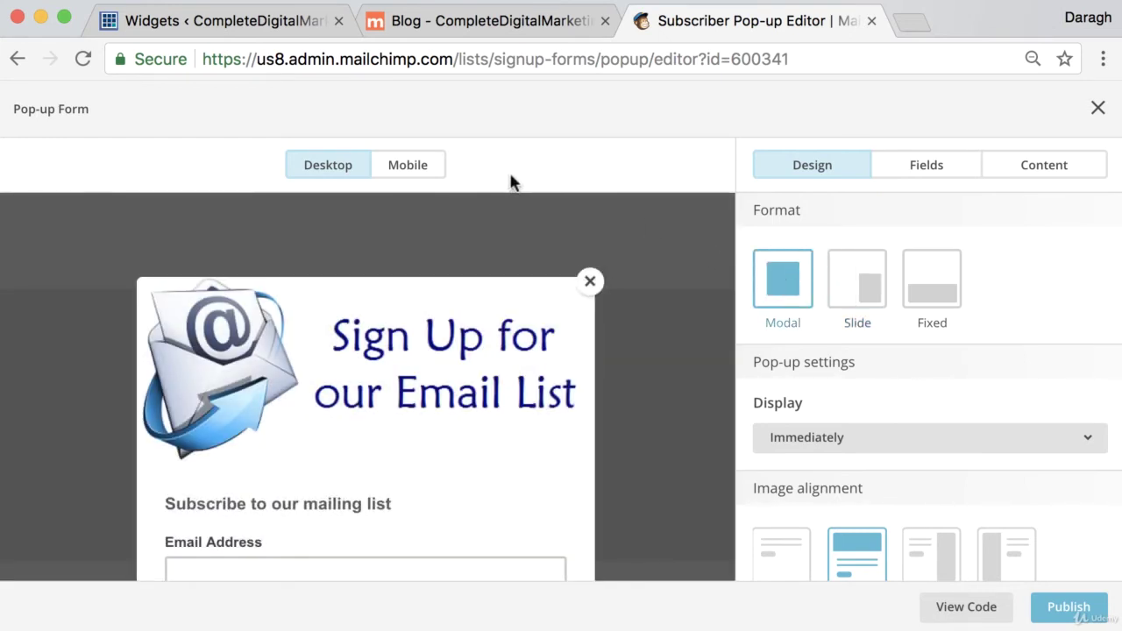
{"action": "left_click", "coordinate": [402, 176]}
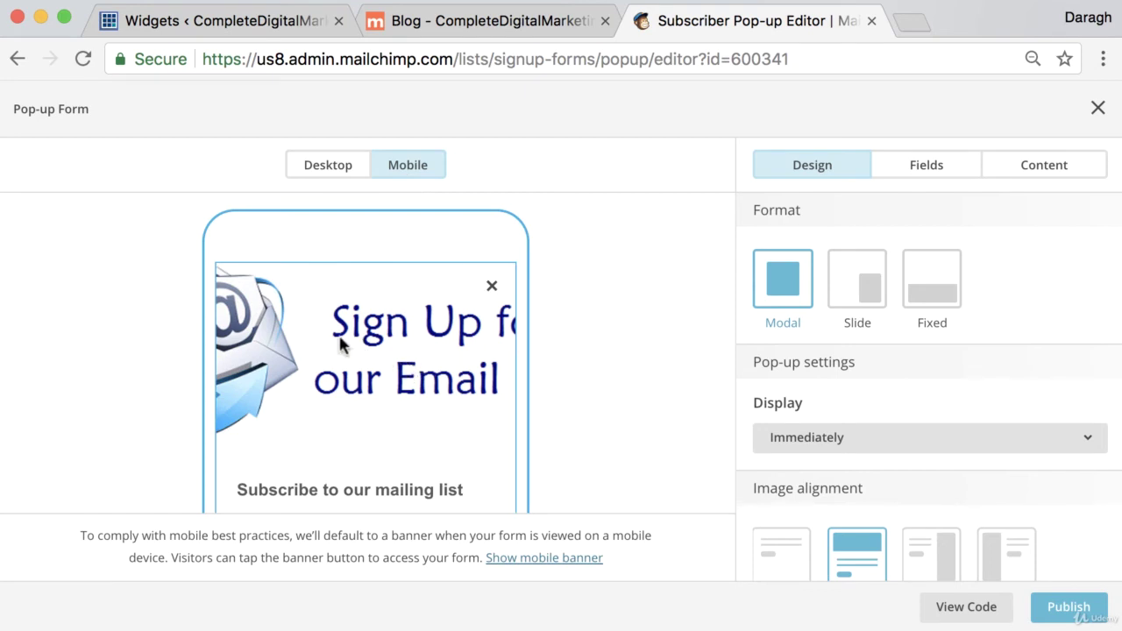
{"action": "left_click", "coordinate": [337, 167]}
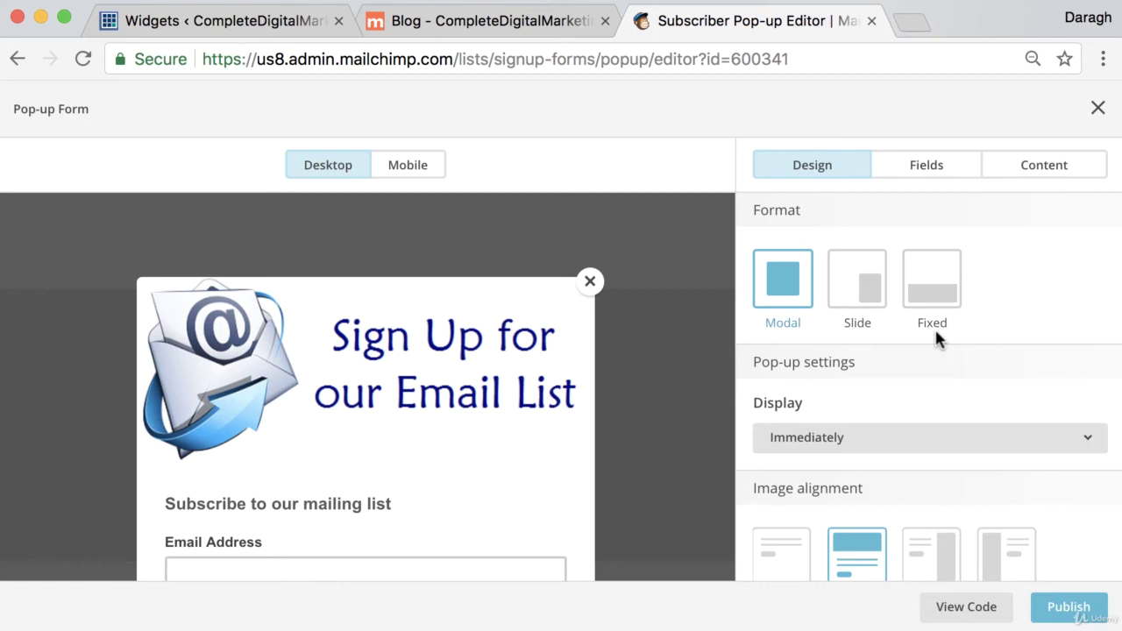
Set the pop-up to display Immediately and review the Design panel settings.
{"action": "scroll", "coordinate": [937, 338], "scroll_direction": "down", "scroll_amount": 3}
{"action": "scroll", "coordinate": [937, 338], "scroll_direction": "up", "scroll_amount": 1}
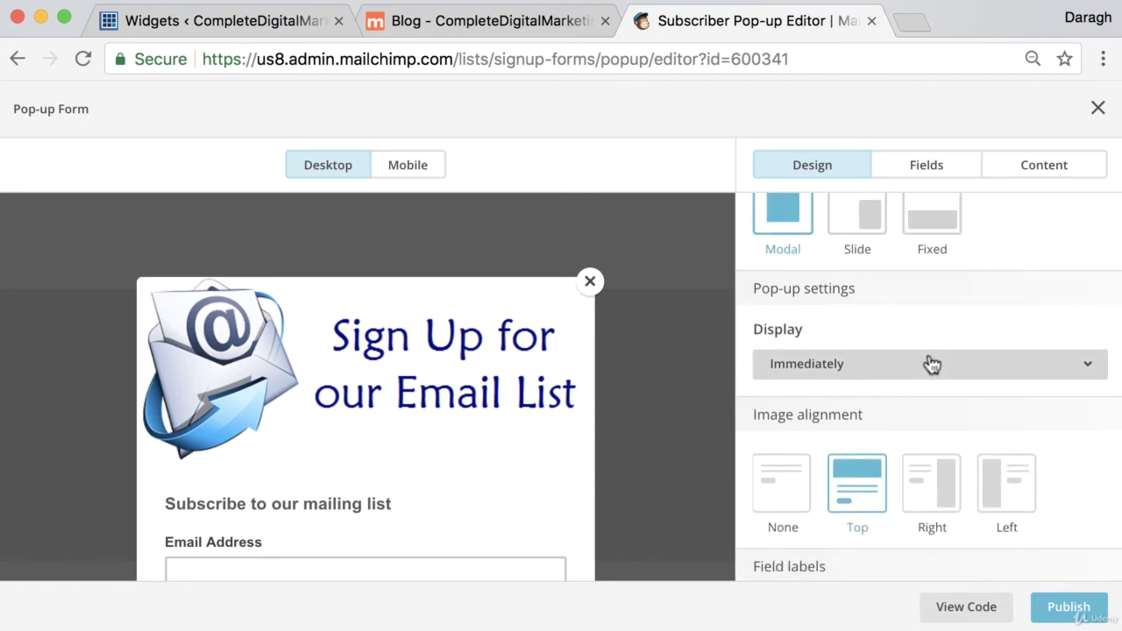
{"action": "left_click", "coordinate": [932, 365]}
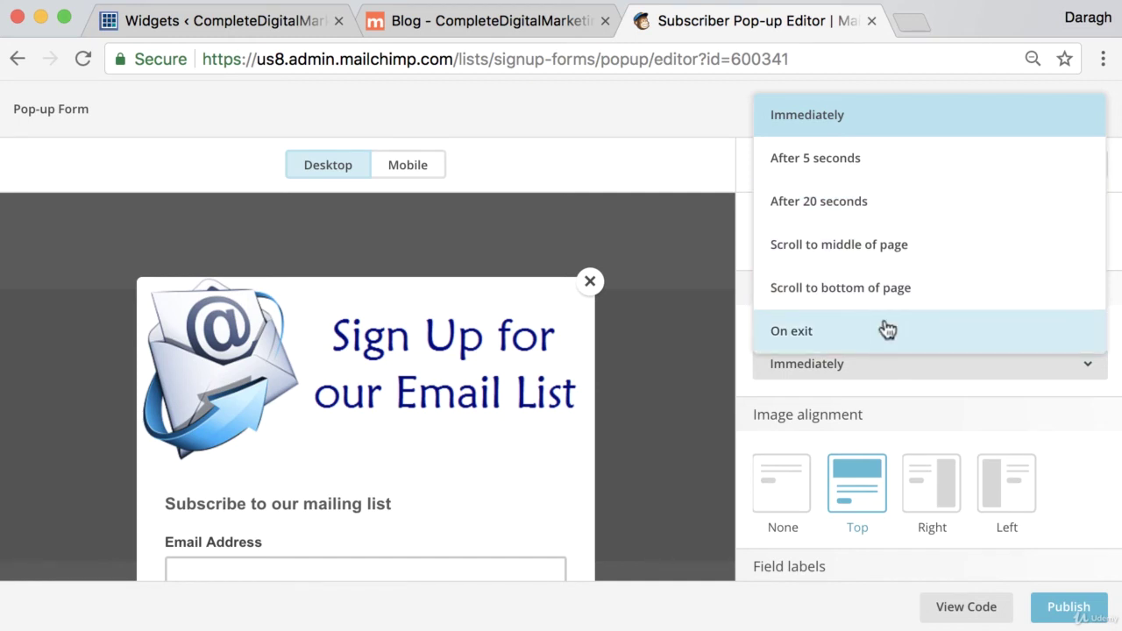
{"action": "left_click", "coordinate": [865, 123]}
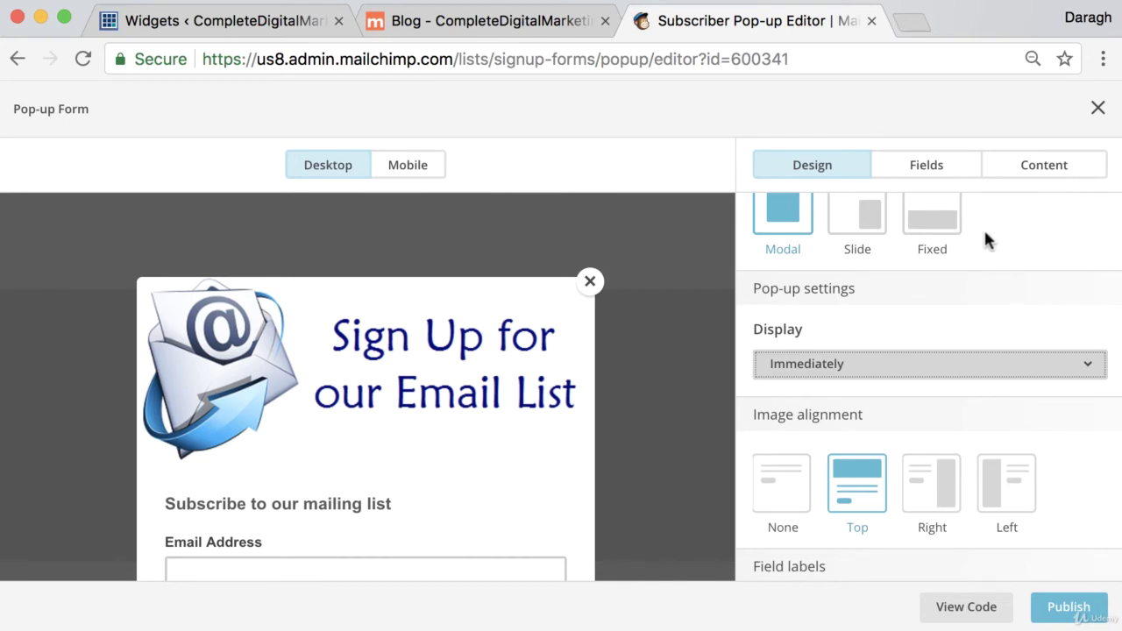
{"action": "scroll", "coordinate": [975, 312], "scroll_direction": "down", "scroll_amount": 3}
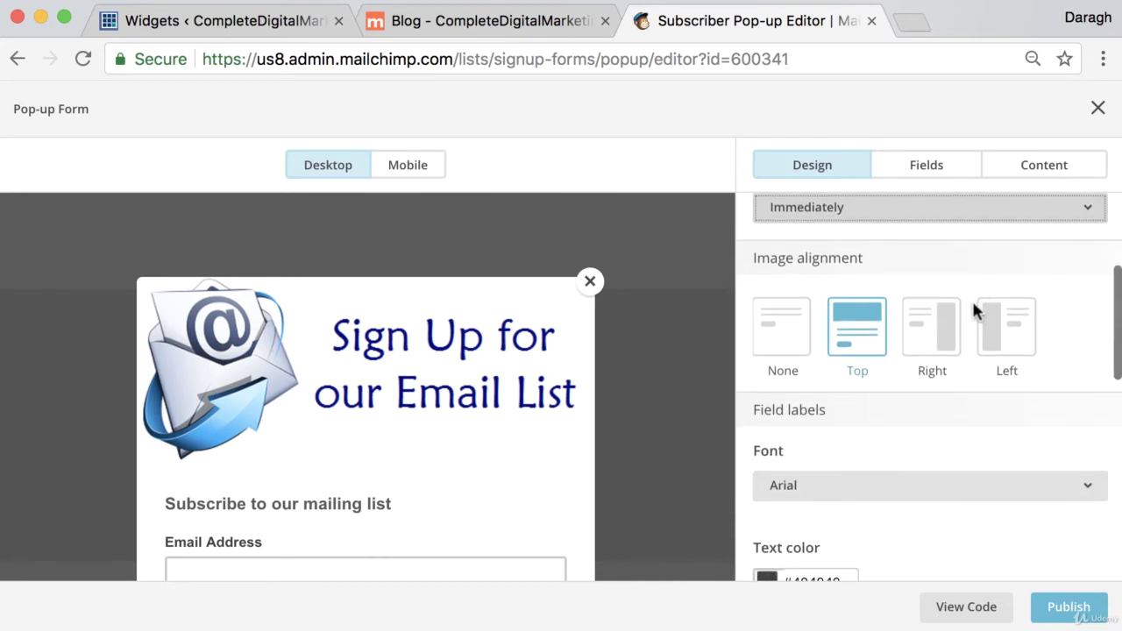
{"action": "scroll", "coordinate": [972, 299], "scroll_direction": "down", "scroll_amount": 2}
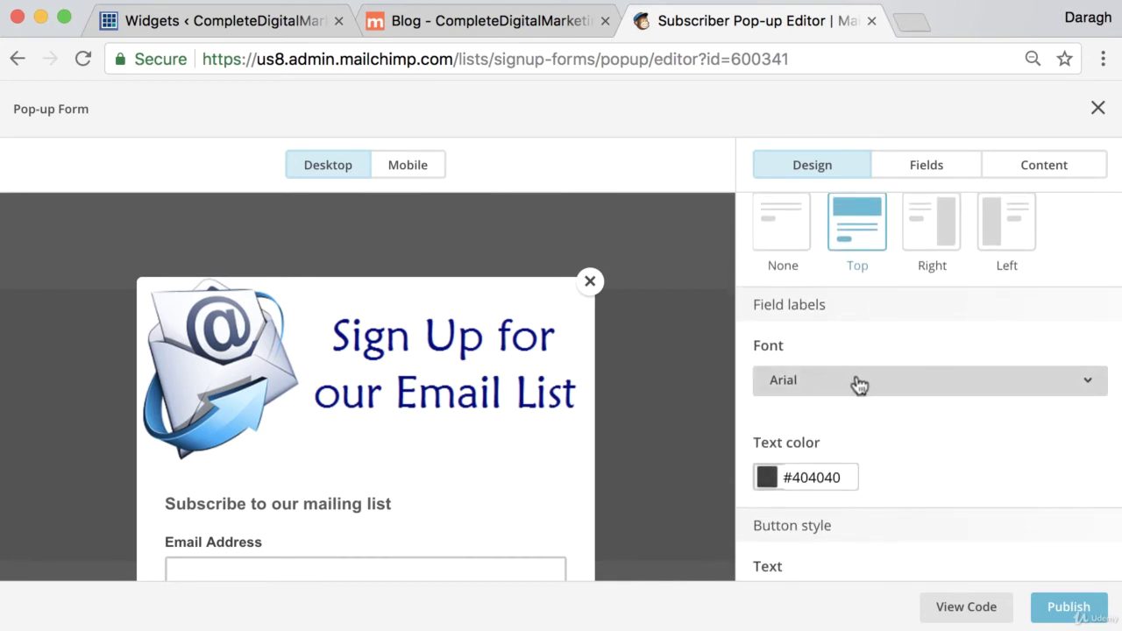
View the pop-up embed code, select the entire script, and go to the WordPress Widgets tab.
{"action": "left_click", "coordinate": [967, 608]}
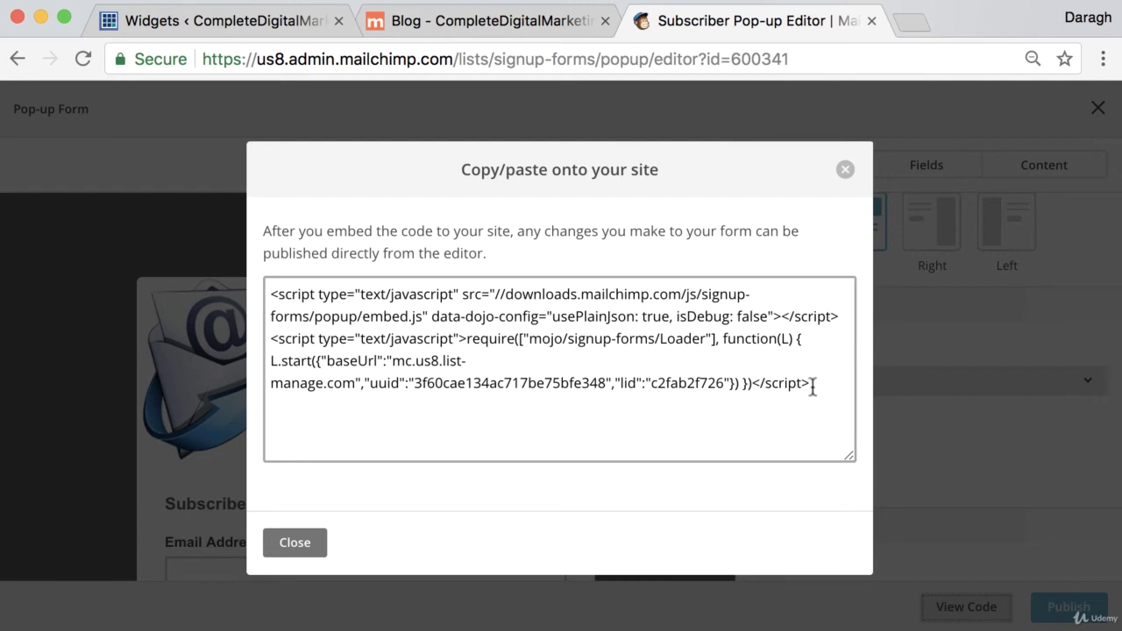
{"action": "left_click_drag", "start_coordinate": [816, 383], "coordinate": [263, 283]}
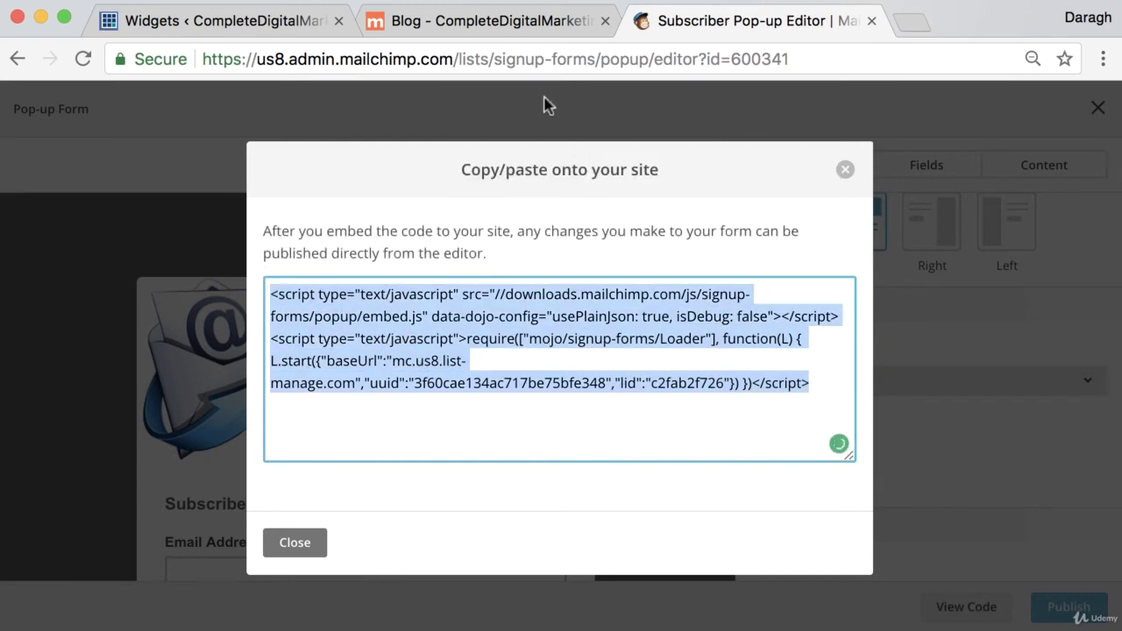
{"action": "left_click", "coordinate": [187, 21]}
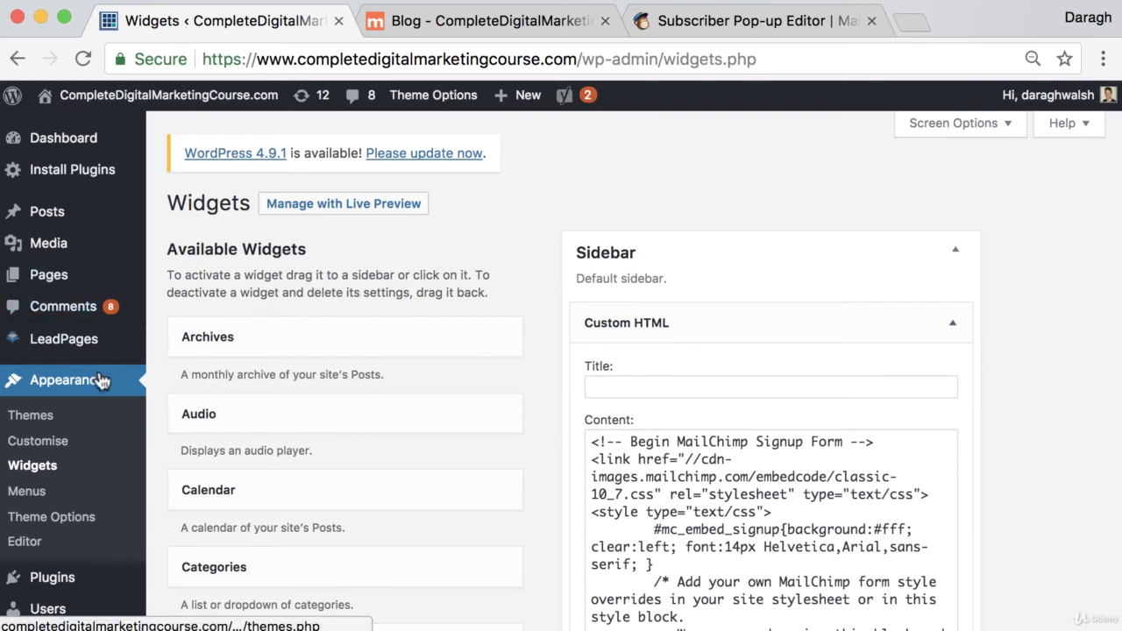
Paste the pop-up script below the existing script in Theme Options Header Code and save changes.
{"action": "scroll", "coordinate": [101, 380], "scroll_direction": "down", "scroll_amount": 2}
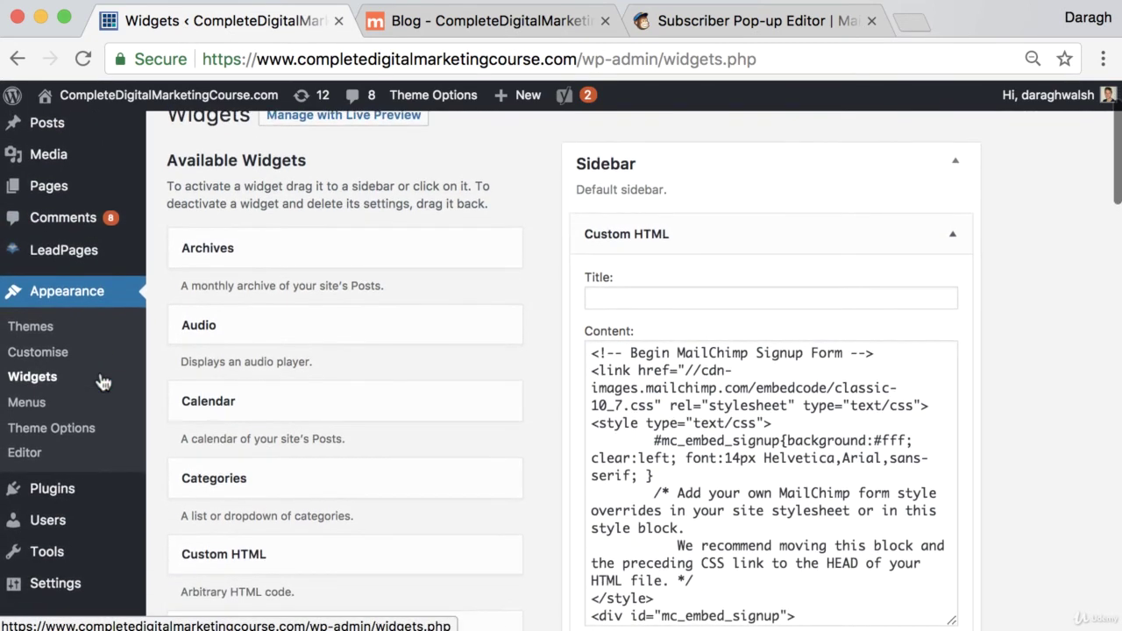
{"action": "left_click", "coordinate": [91, 433]}
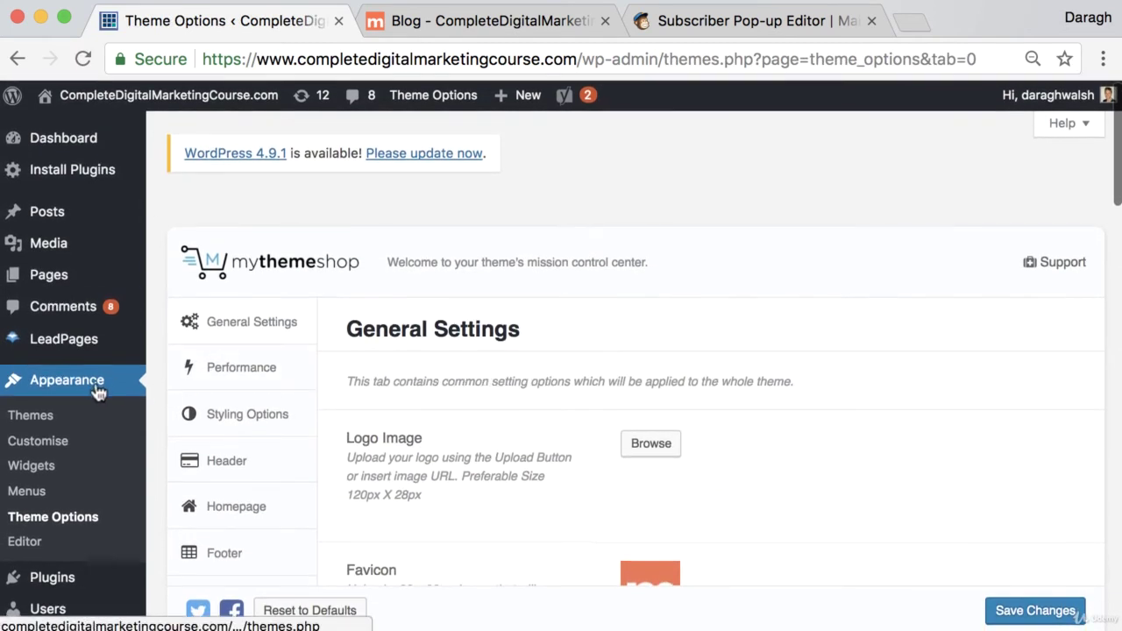
{"action": "scroll", "coordinate": [176, 429], "scroll_direction": "down", "scroll_amount": 1}
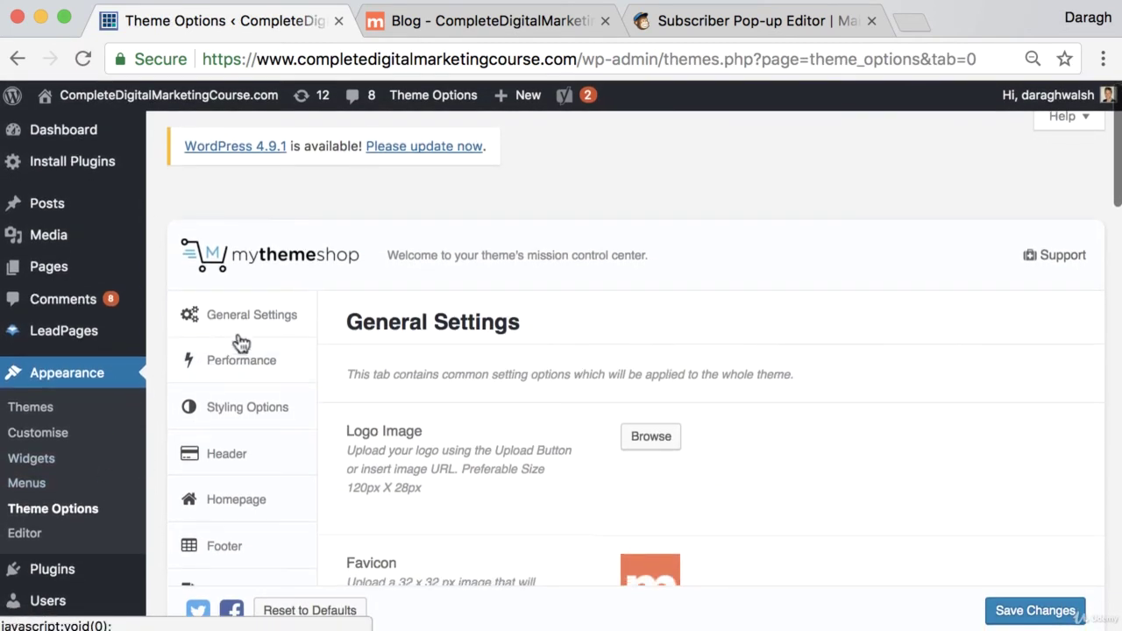
{"action": "scroll", "coordinate": [634, 401], "scroll_direction": "down", "scroll_amount": 15}
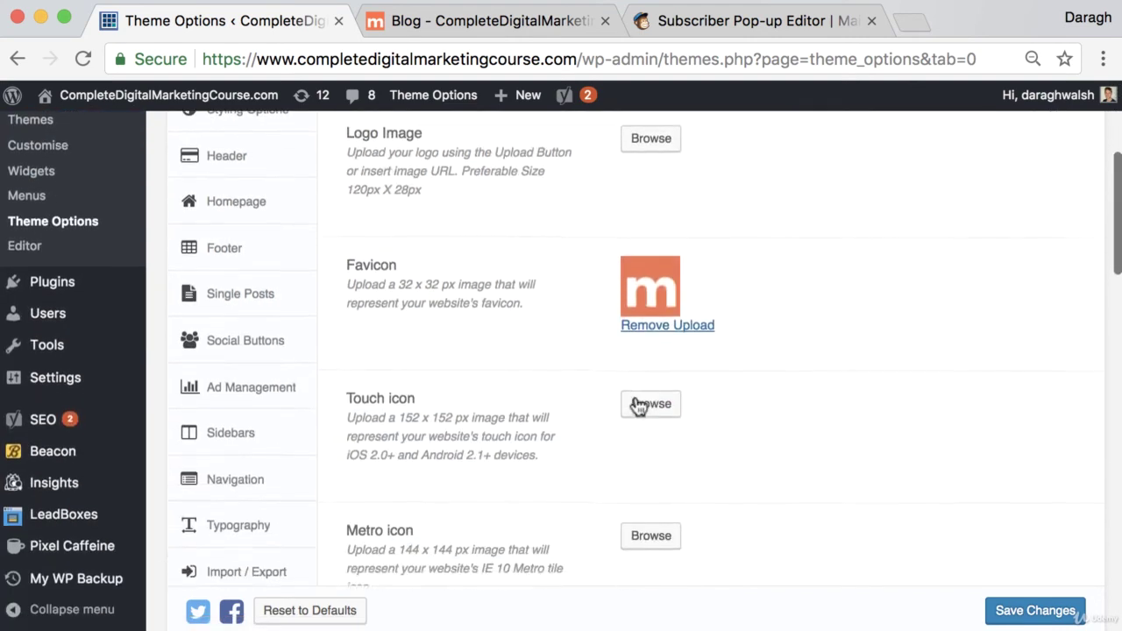
{"action": "scroll", "coordinate": [633, 400], "scroll_direction": "down", "scroll_amount": 3}
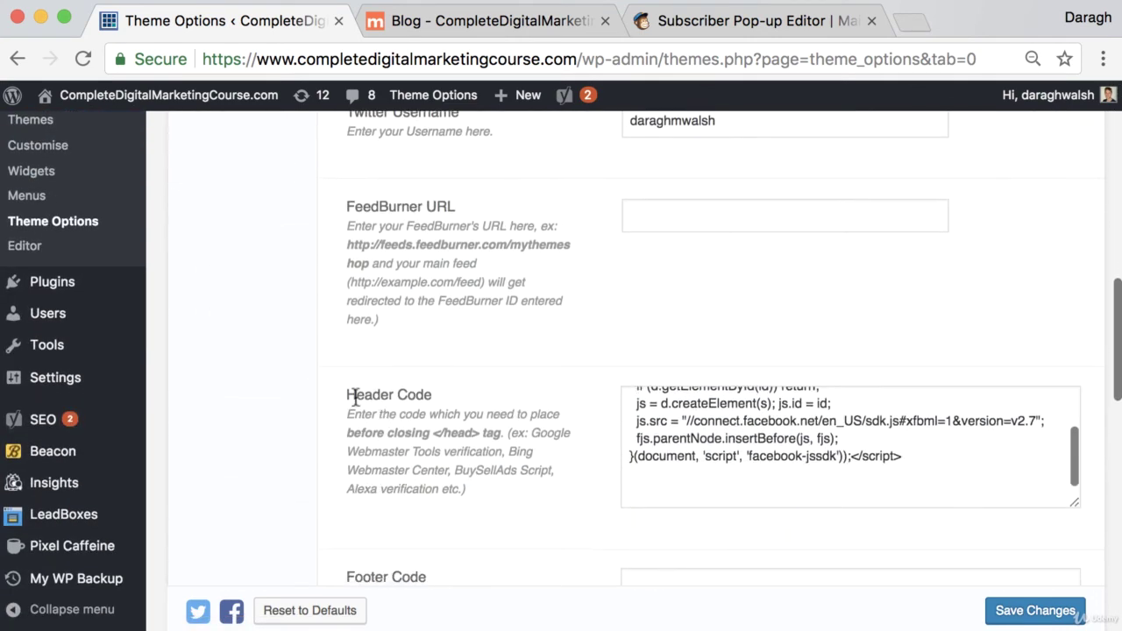
{"action": "left_click_drag", "start_coordinate": [347, 394], "coordinate": [430, 396]}
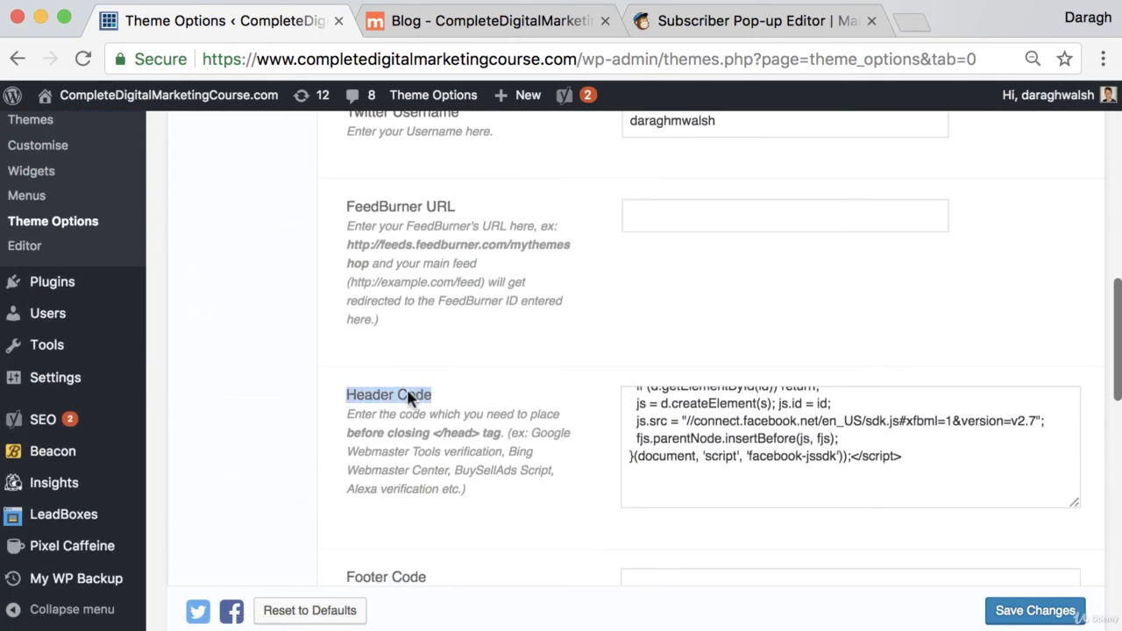
{"action": "left_click", "coordinate": [705, 494]}
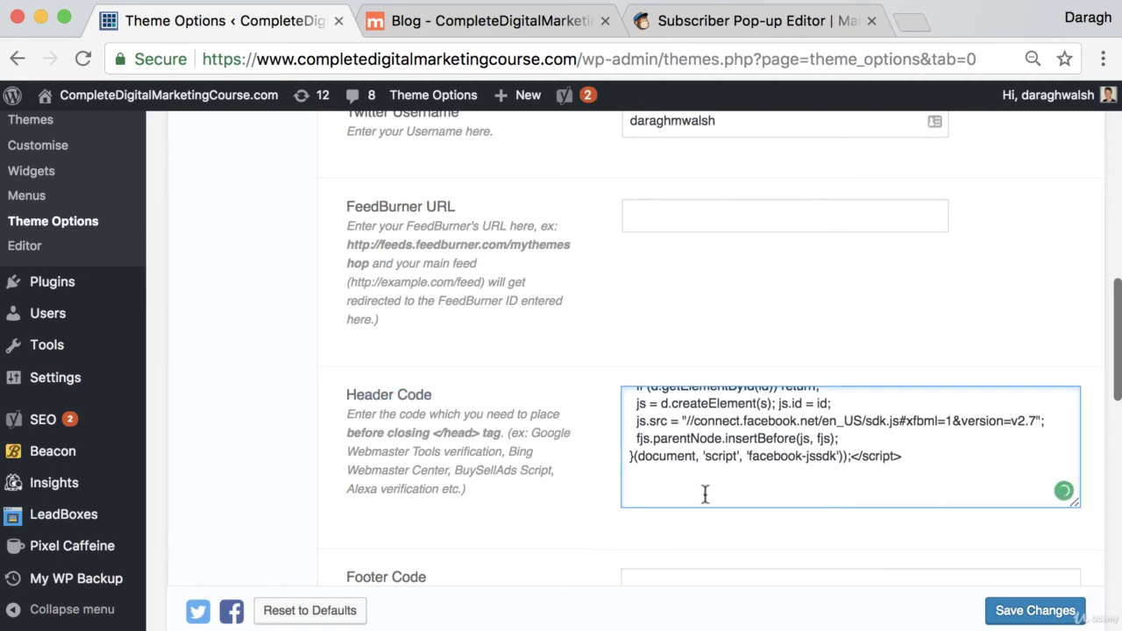
{"action": "type", "text": "<script type=\"text/javascript\" src=\"//downloads.mailchimp.com/js/signup-forms/popup/embed.js\" data-dojo-config=\"usePlainJson: true, isDebug: false\"></script><script type=\"text/javascript\">require([\"mojo/signup-forms/Loader\"], function(L) { L.start({\"baseUrl\":\"mc.us8.list-manage.com\",\"uuid\":\"3f60cae134ac717be75bfe348\",\"lid\":\"c2fab2f726\"}) })</script>"}
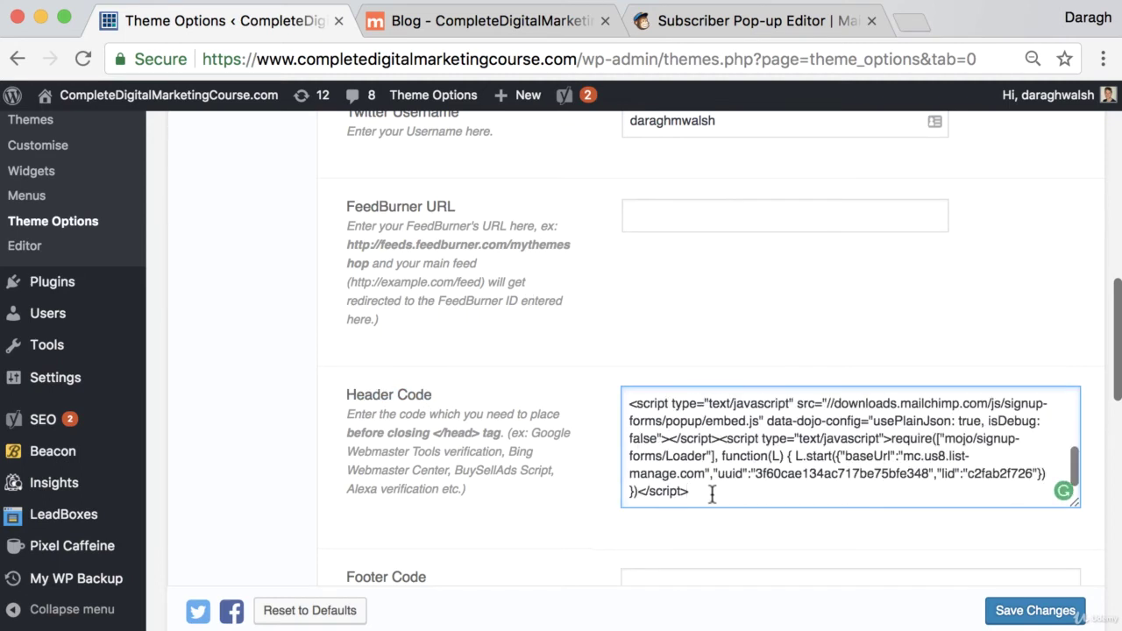
{"action": "left_click", "coordinate": [1036, 611]}
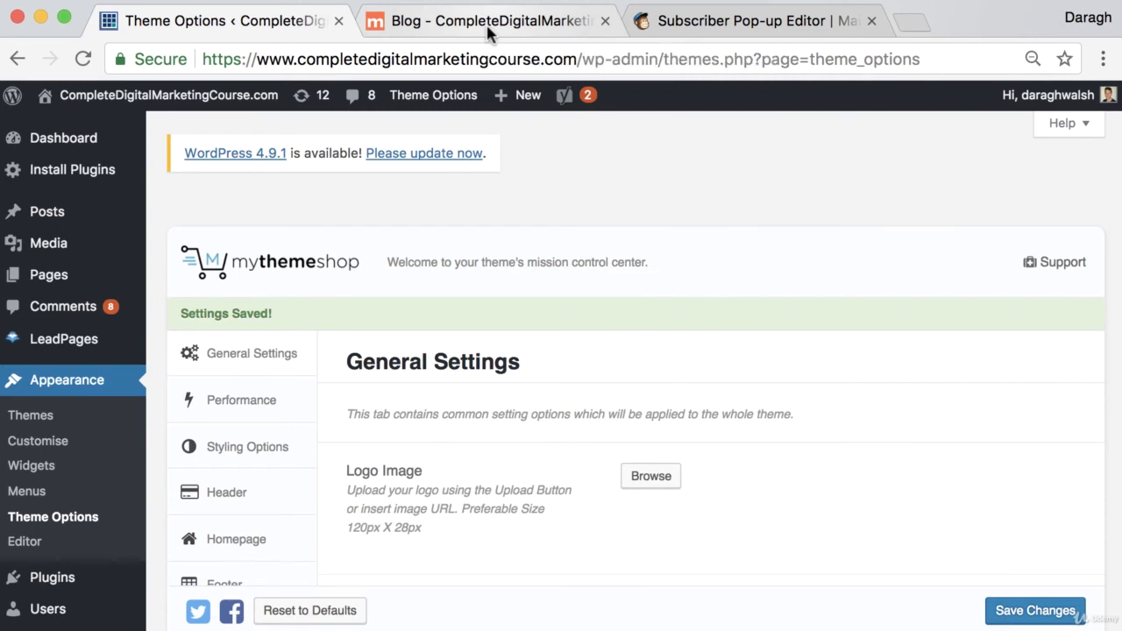
Reload the blog and open a post to confirm the sign-up pop-up appears.
{"action": "left_click", "coordinate": [489, 26]}
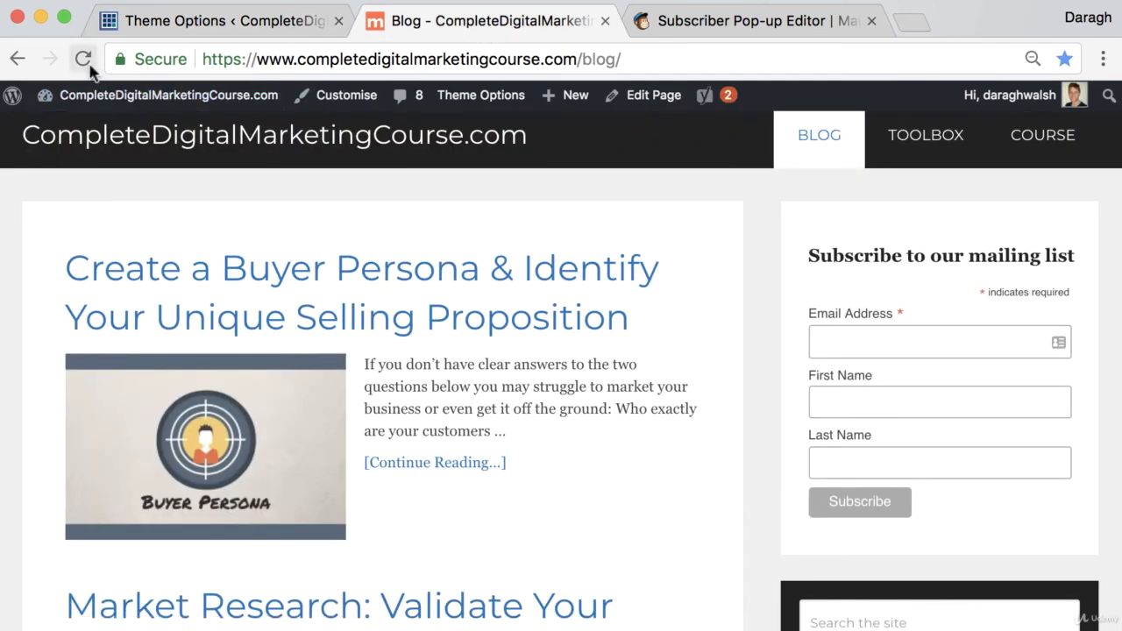
{"action": "left_click", "coordinate": [85, 63]}
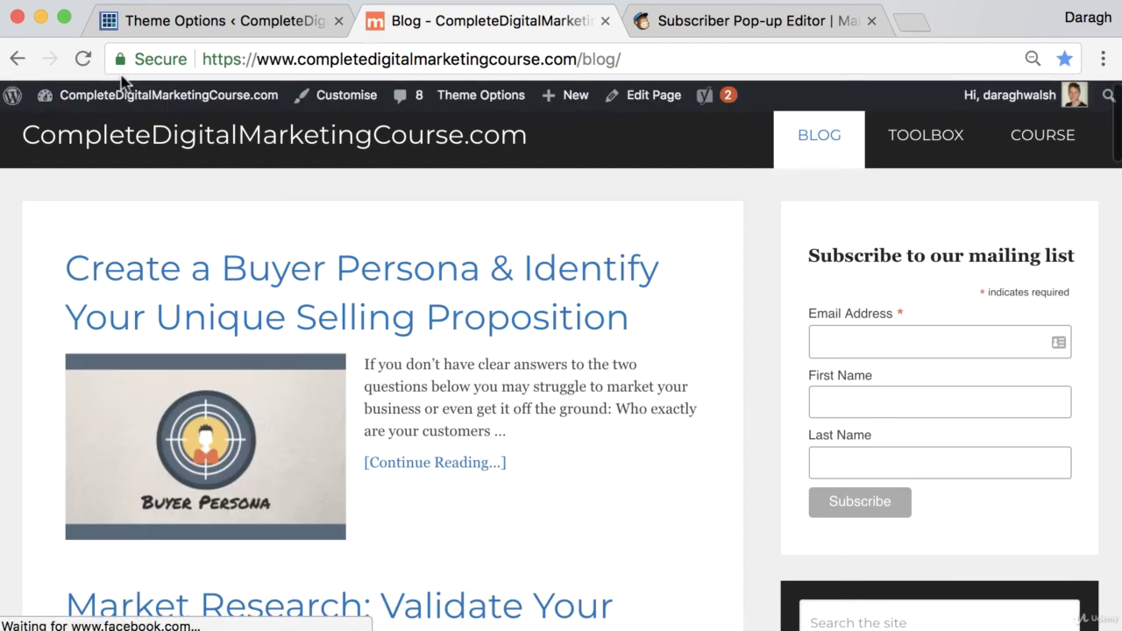
{"action": "left_click", "coordinate": [431, 290]}
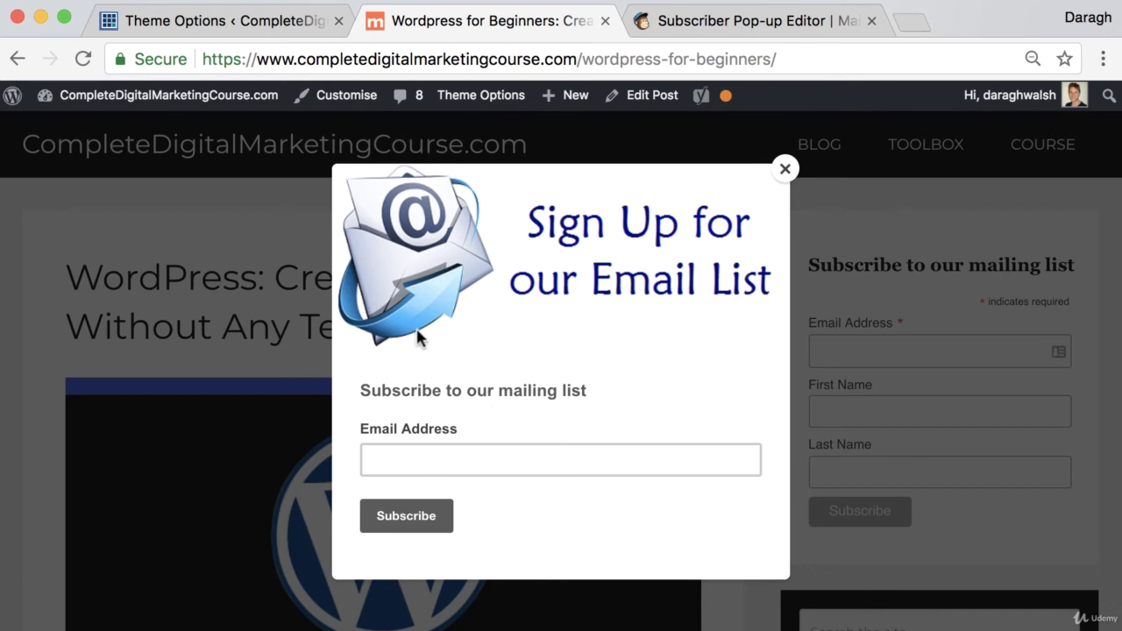
Submit a test email address through the pop-up, then return to the MailChimp pop-up editor.
{"action": "left_click", "coordinate": [469, 457]}
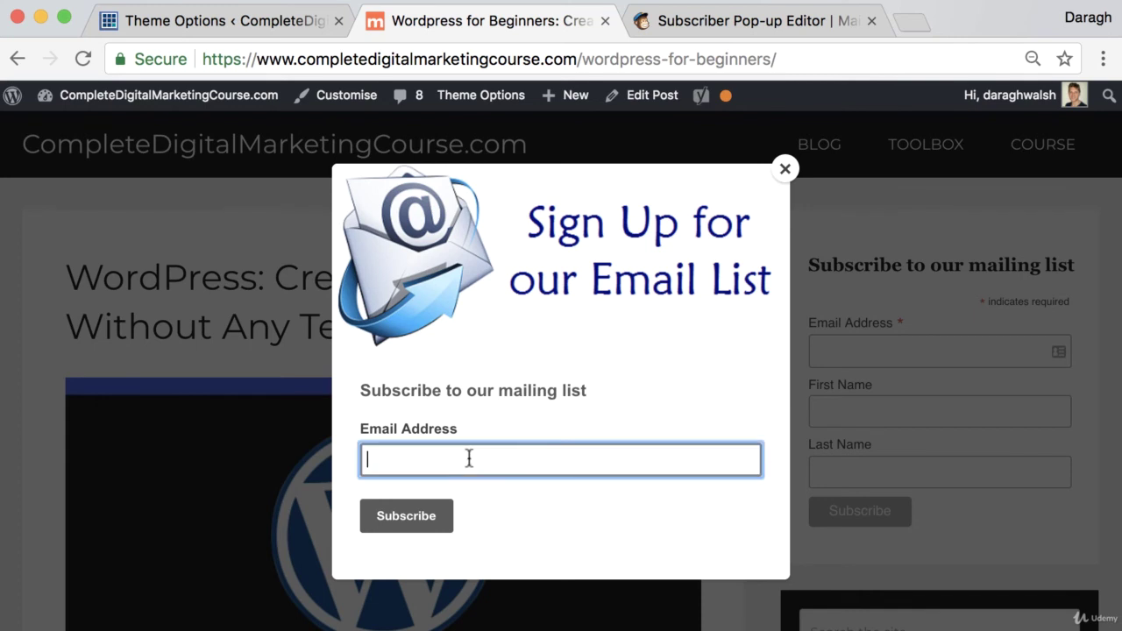
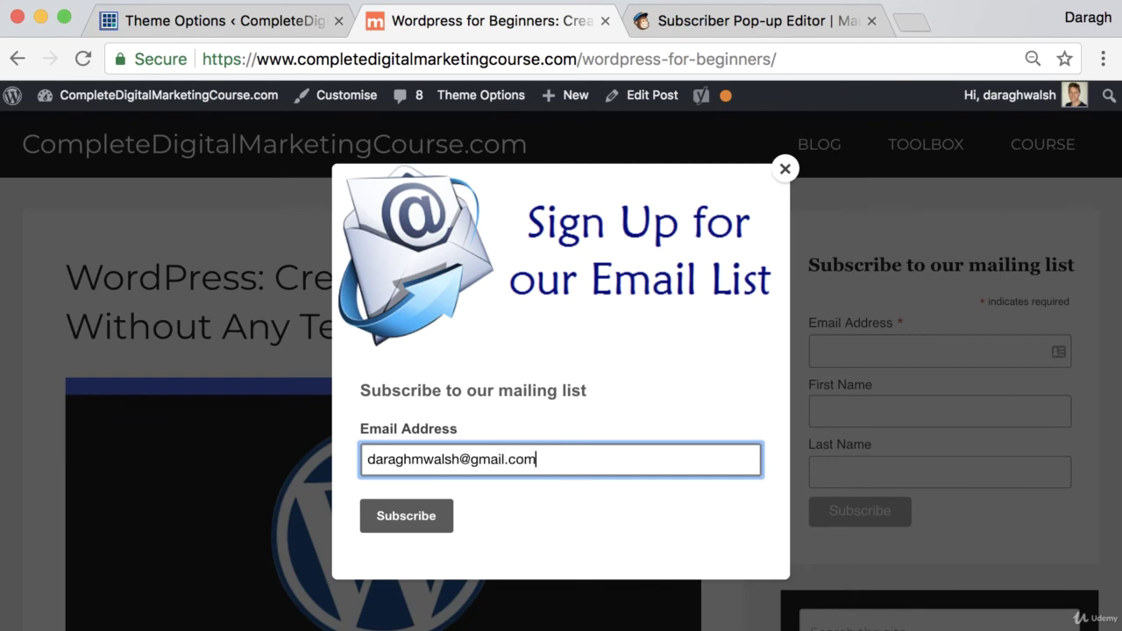
{"action": "key", "text": "Return"}
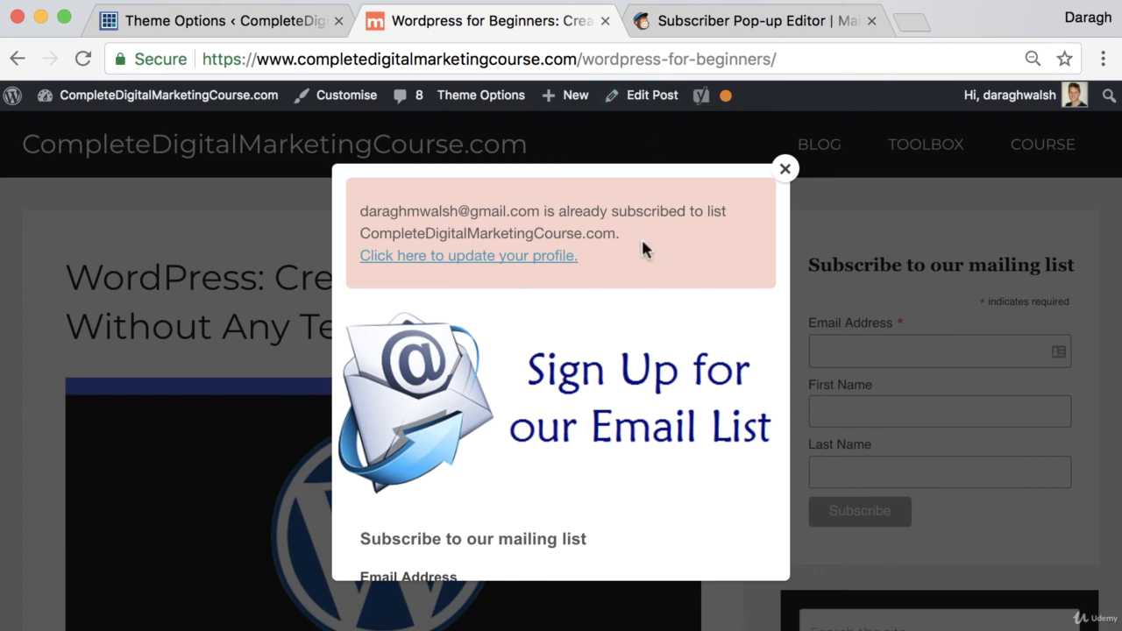
{"action": "left_click", "coordinate": [727, 24]}
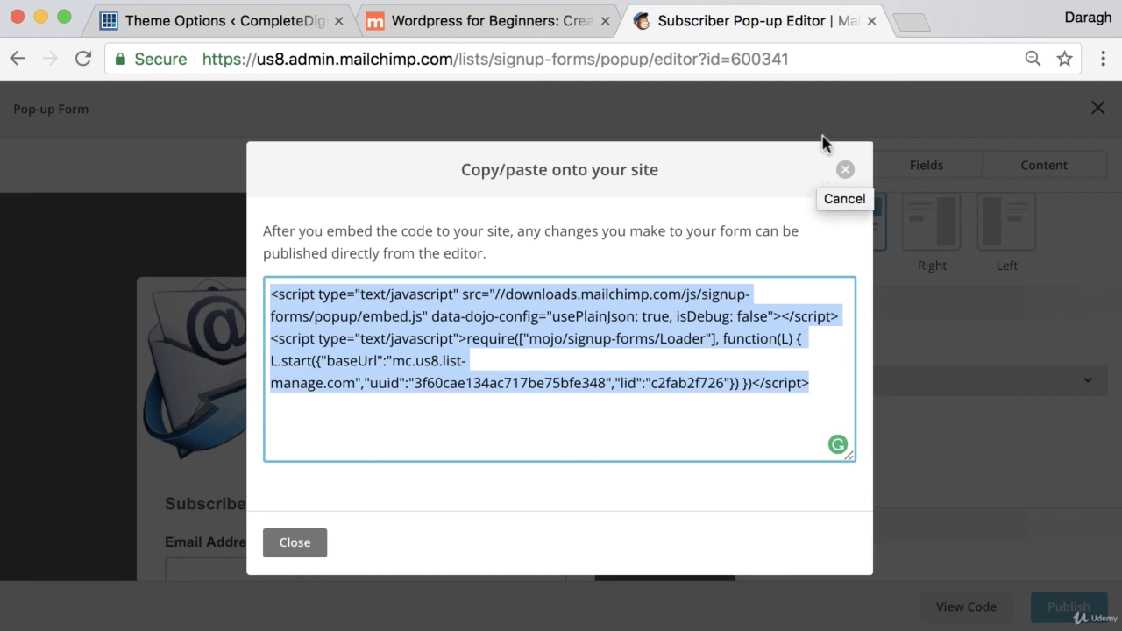
In a new tab, Google 'support mailchimp' and open the mailchimp.com/contact/support page.
{"action": "left_click", "coordinate": [906, 26]}
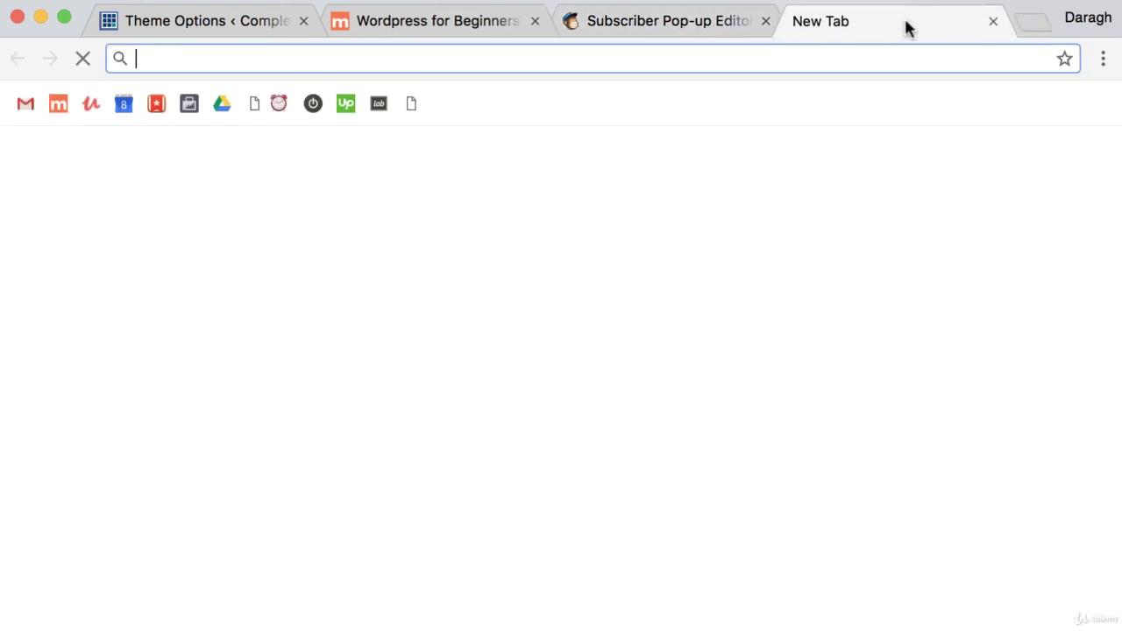
{"action": "type", "text": "support mail"}
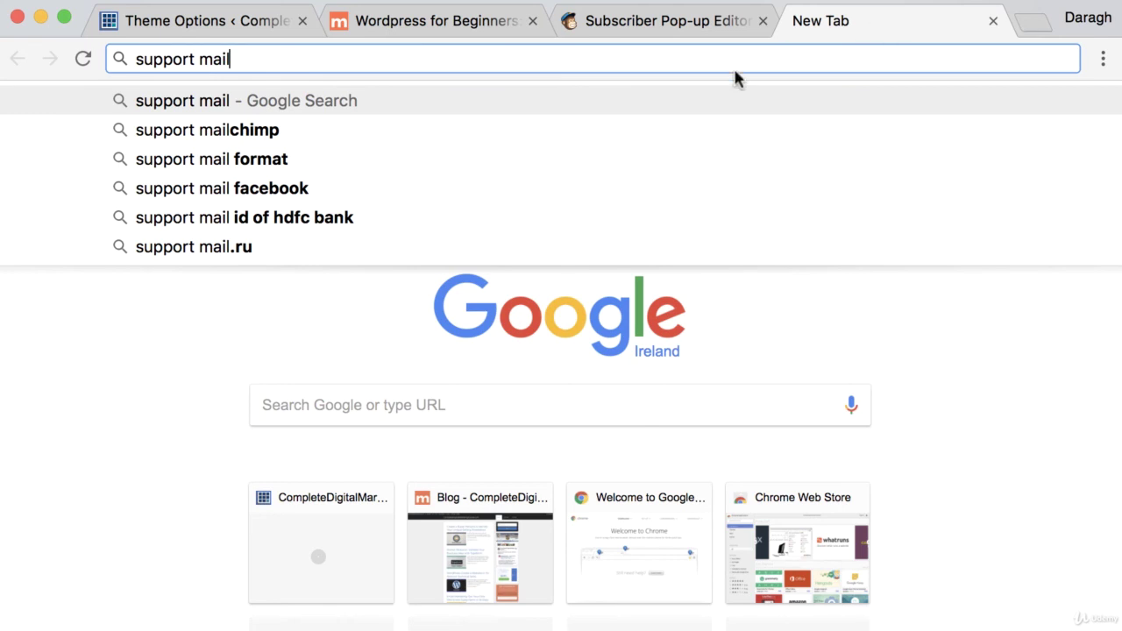
{"action": "left_click", "coordinate": [542, 130]}
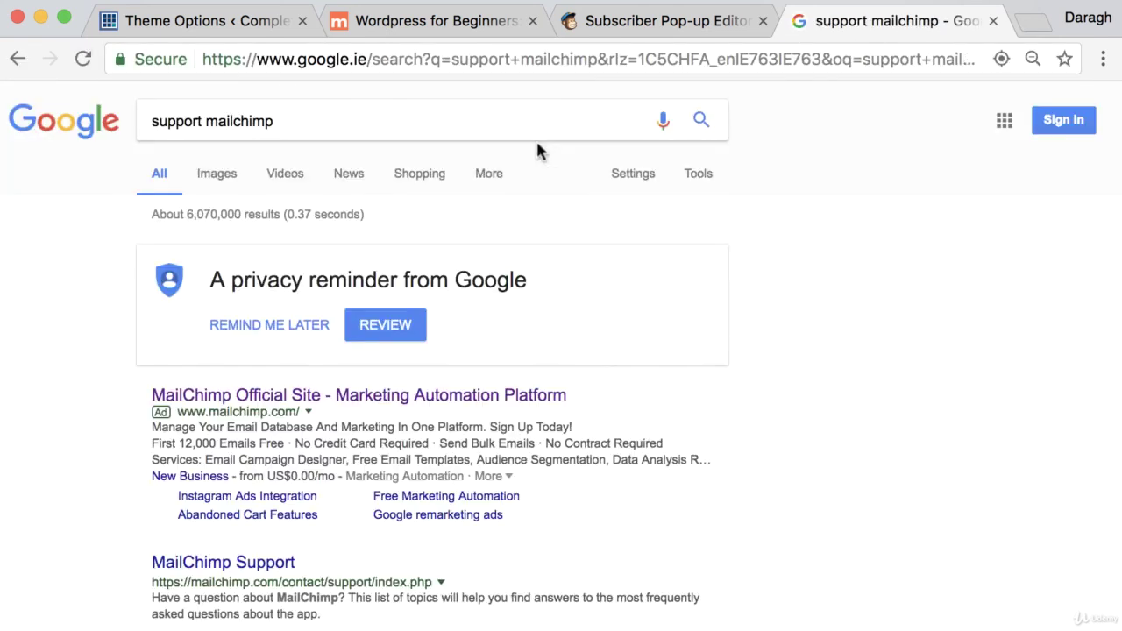
{"action": "left_click", "coordinate": [223, 562]}
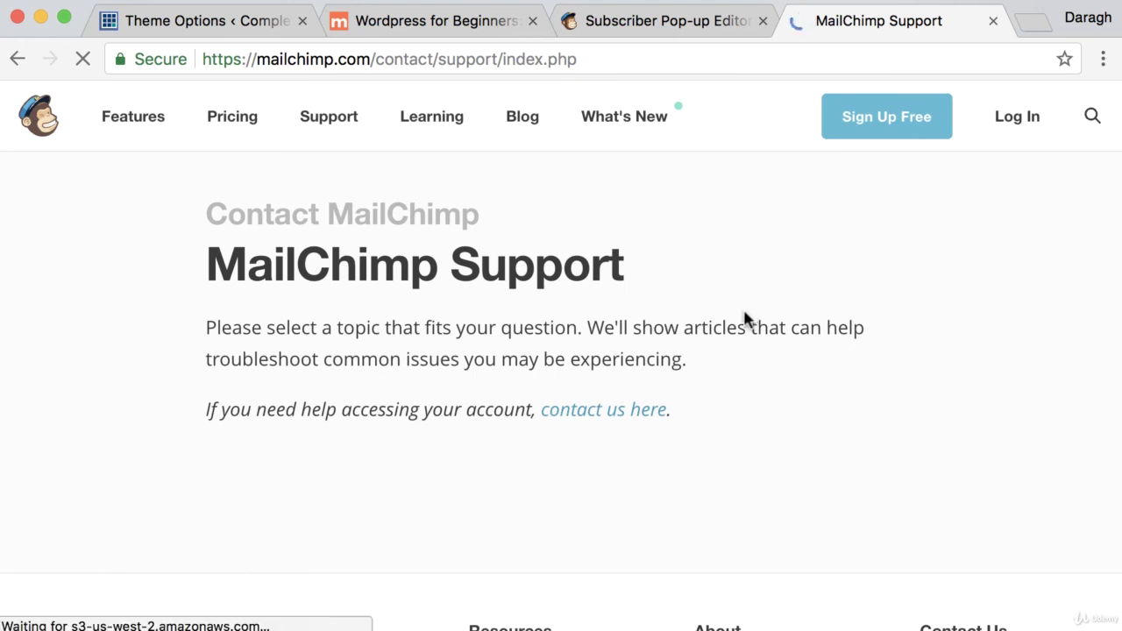
{"action": "scroll", "coordinate": [744, 320], "scroll_direction": "down", "scroll_amount": 3}
{"action": "scroll", "coordinate": [742, 320], "scroll_direction": "up", "scroll_amount": 3}
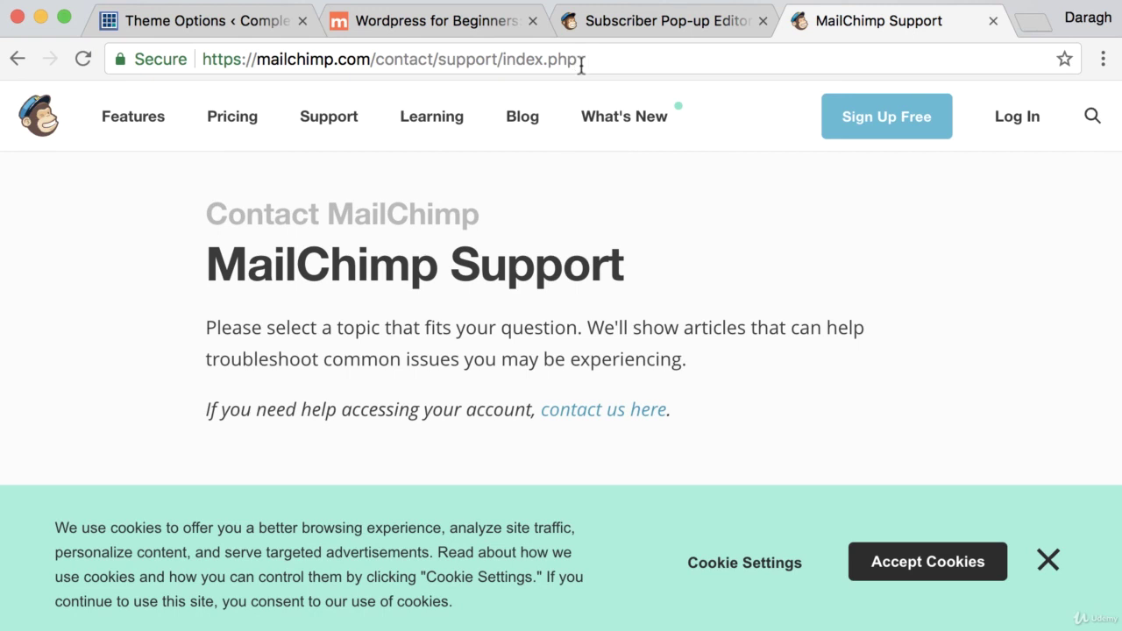
Return to the CompleteDigitalMarketingCourse.com list's Signup forms page and scroll down to Subscriber pop-up.
{"action": "left_click", "coordinate": [631, 20]}
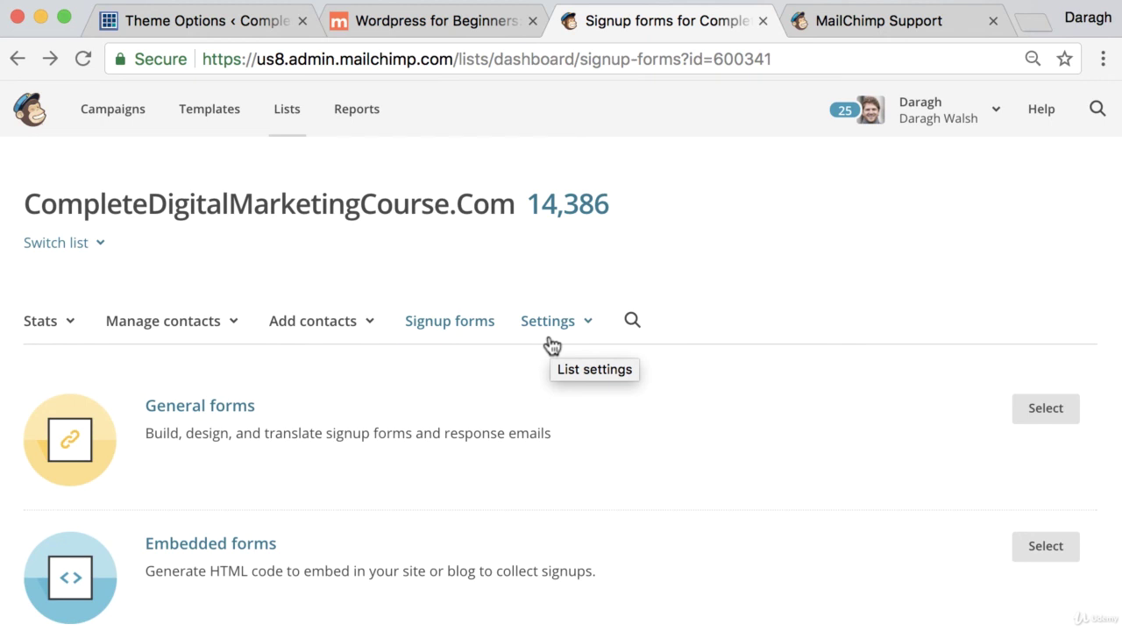
{"action": "scroll", "coordinate": [554, 351], "scroll_direction": "down", "scroll_amount": 3}
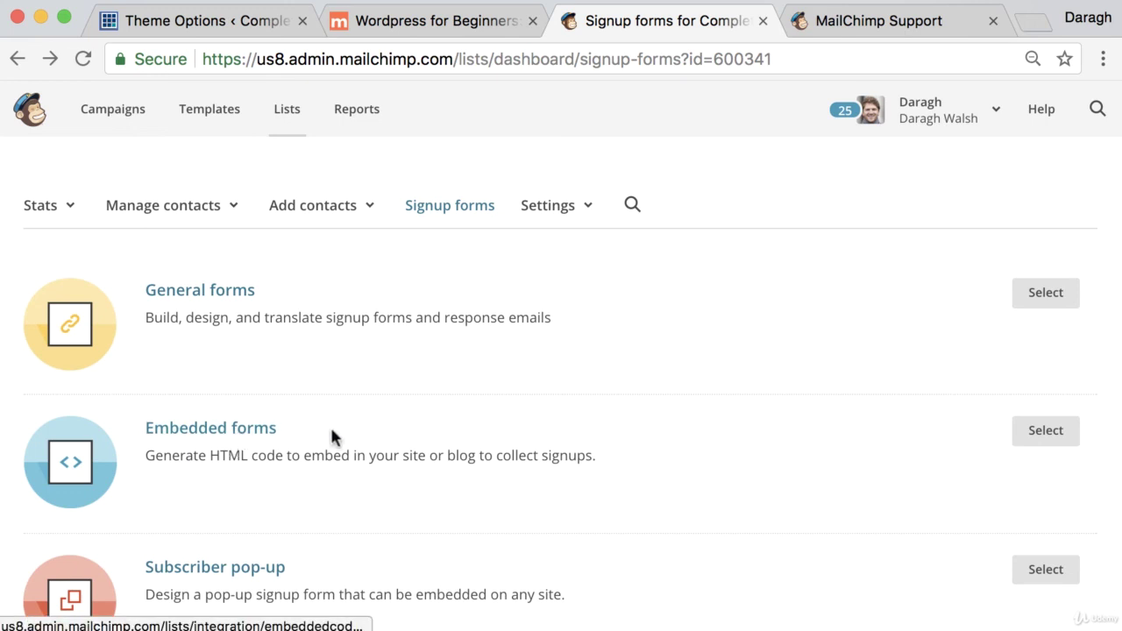
{"action": "scroll", "coordinate": [336, 436], "scroll_direction": "down", "scroll_amount": 3}
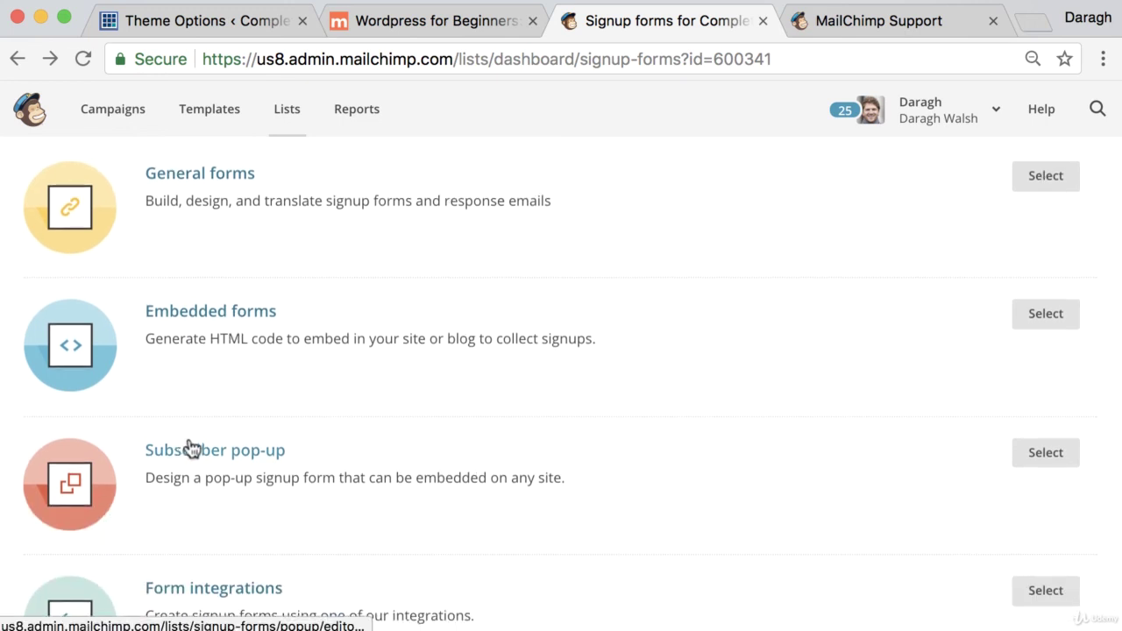